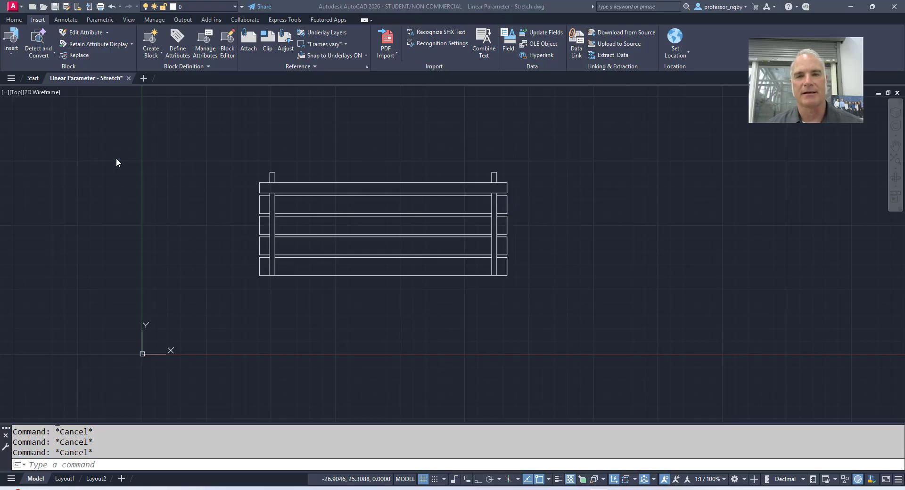
Step: Preview lengthening the park bench block with its linear stretch grip, cancelling without changing its length
click(268, 182)
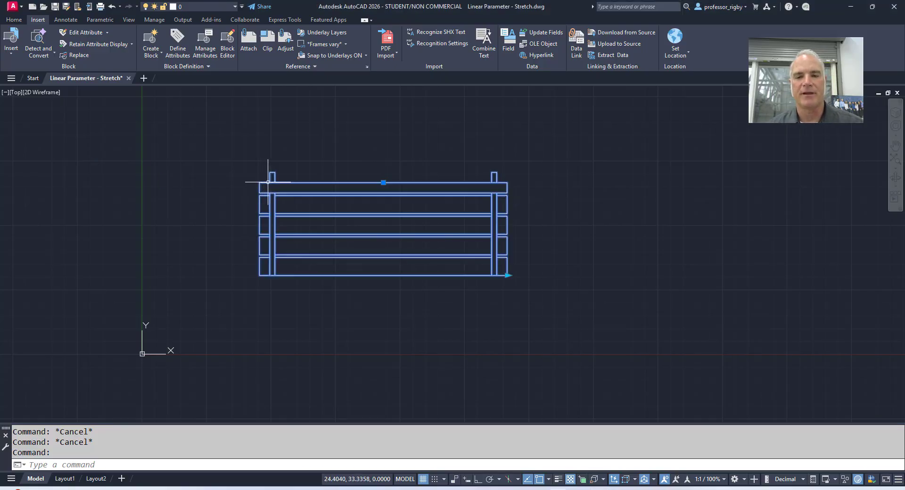
click(383, 182)
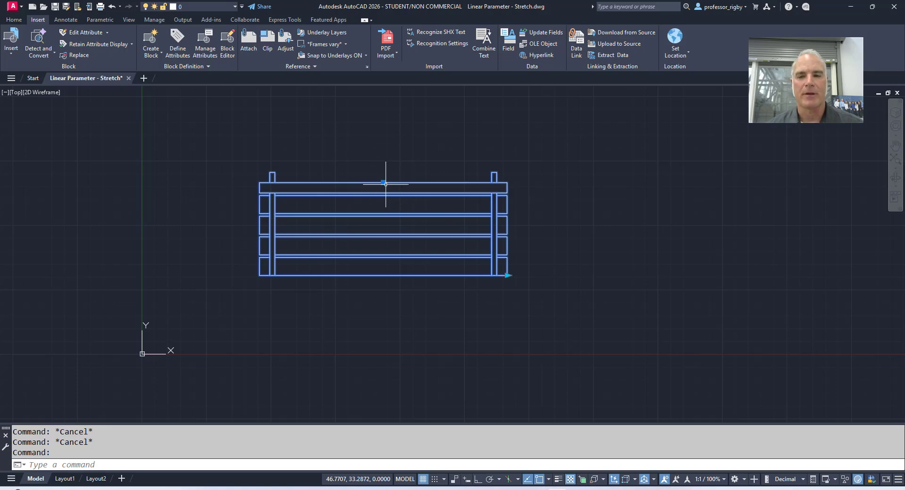
click(507, 275)
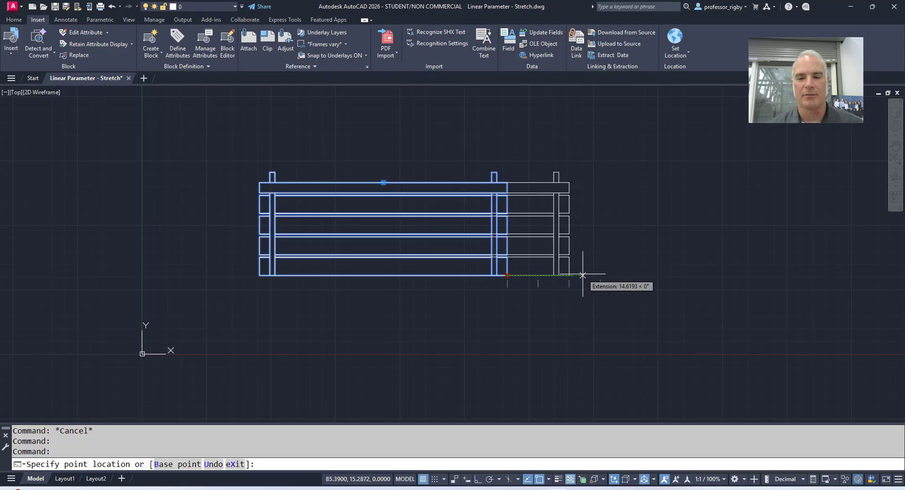
key(Escape)
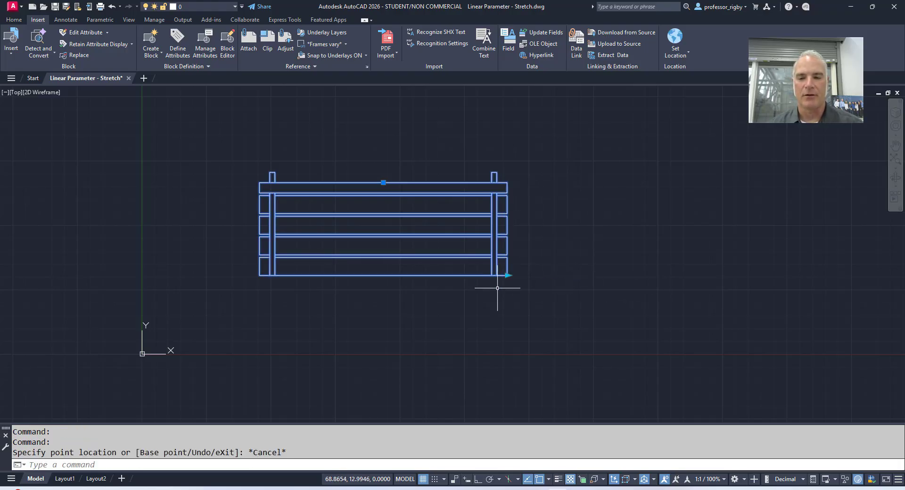
key(Escape)
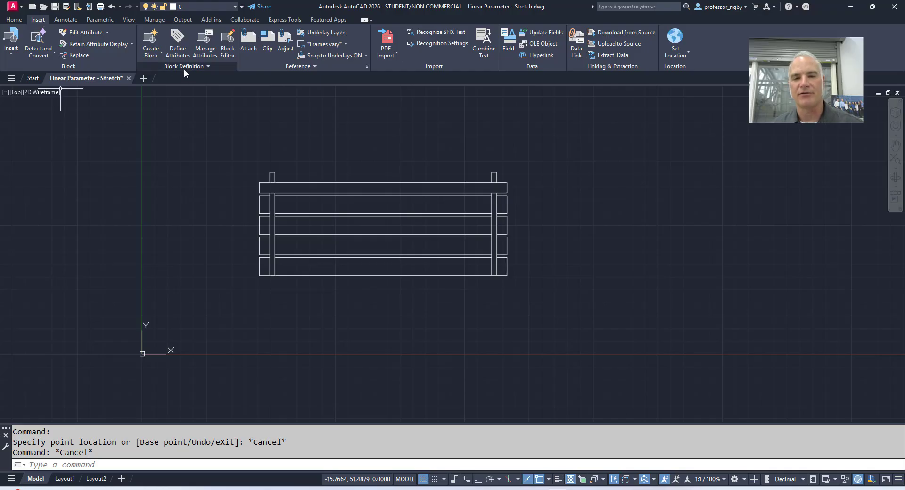
Step: Open the ParkBench block definition for editing in the Block Editor
click(228, 47)
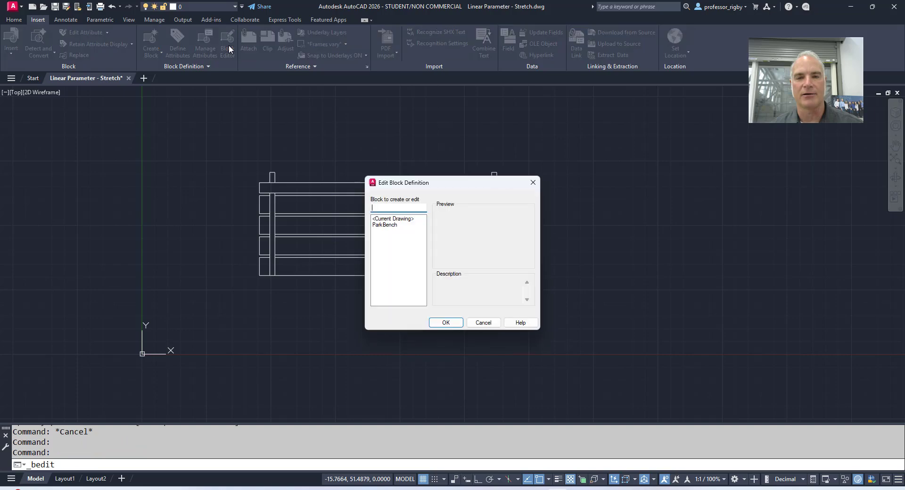
click(389, 225)
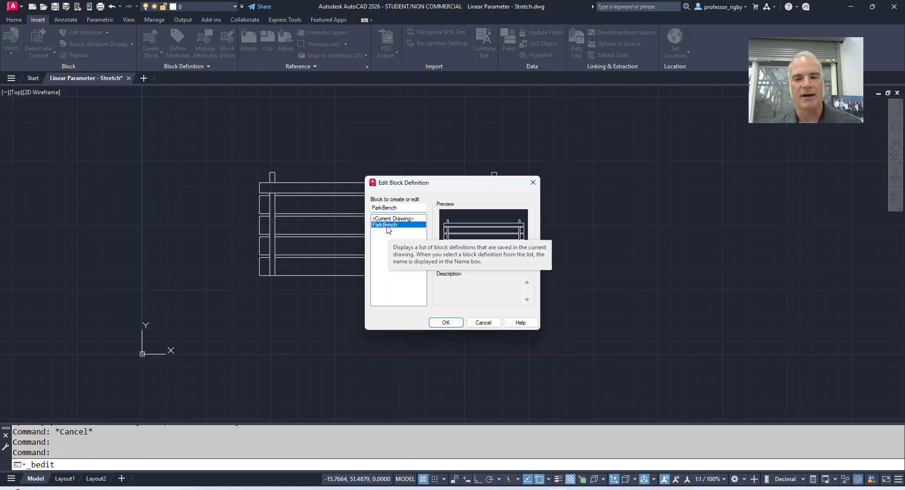
click(446, 322)
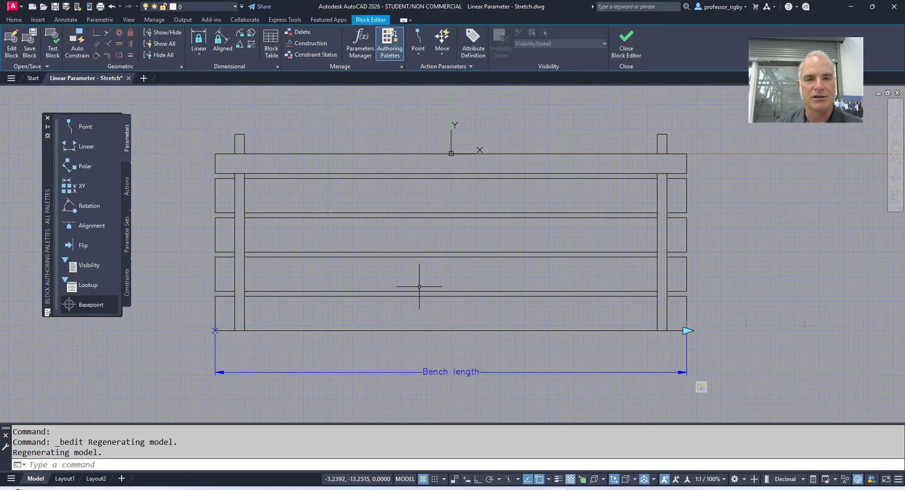
middle_drag(448, 318, 427, 272)
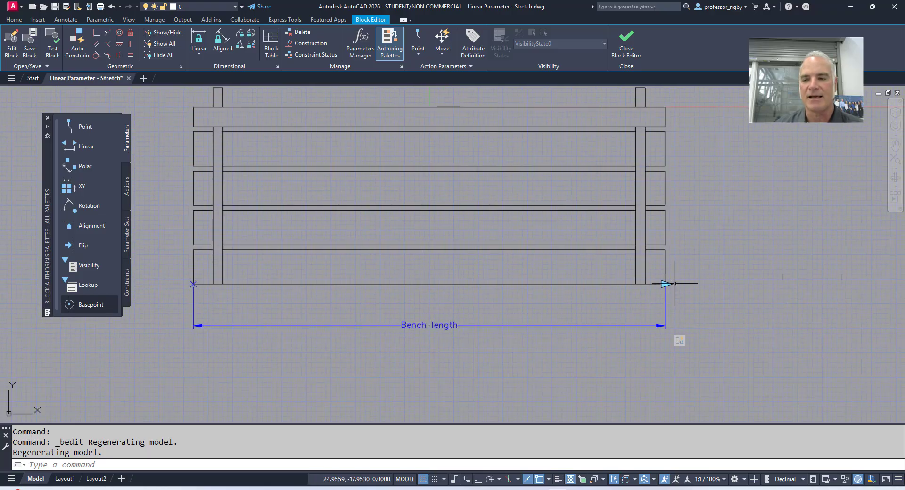
mouse_move(681, 345)
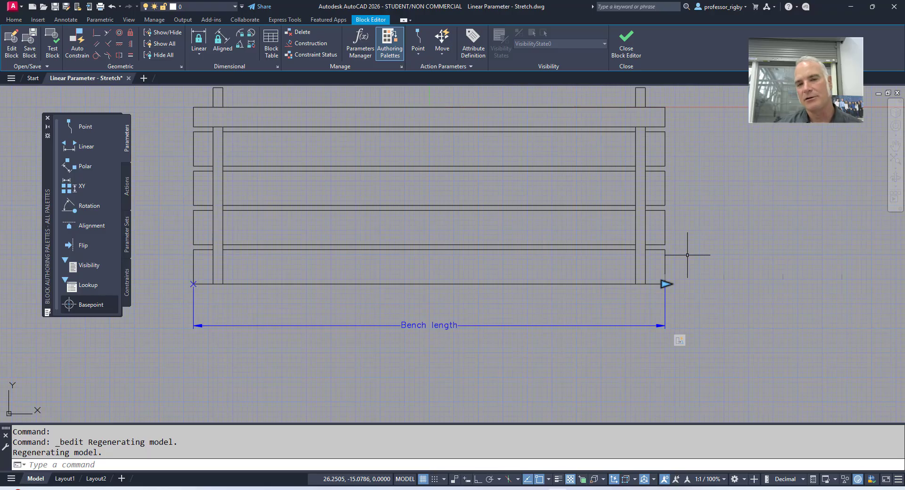
Step: Try setting the Bench length linear parameter's number of grips to 0 in its properties, and undo the change
click(665, 290)
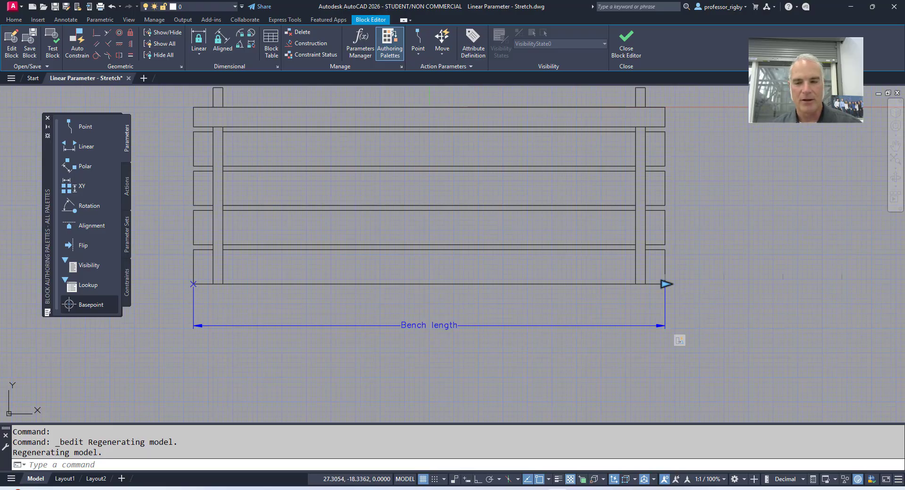
key(Escape)
click(632, 325)
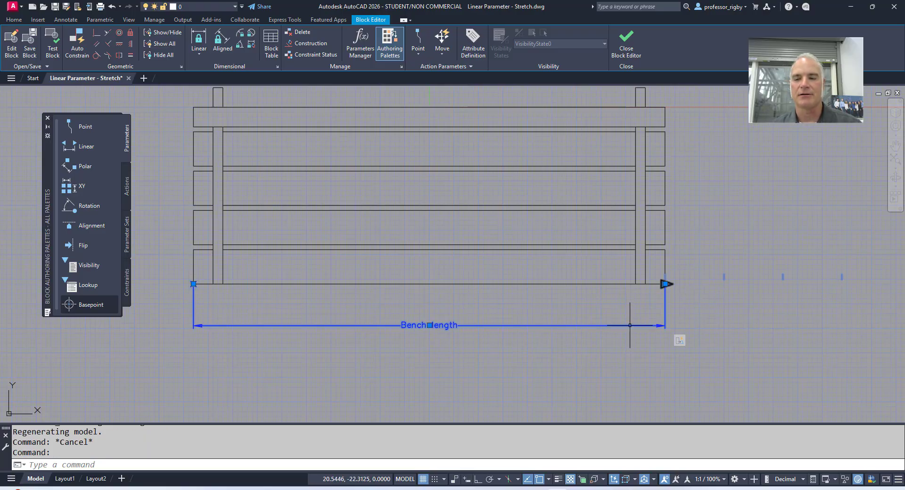
text(ch)
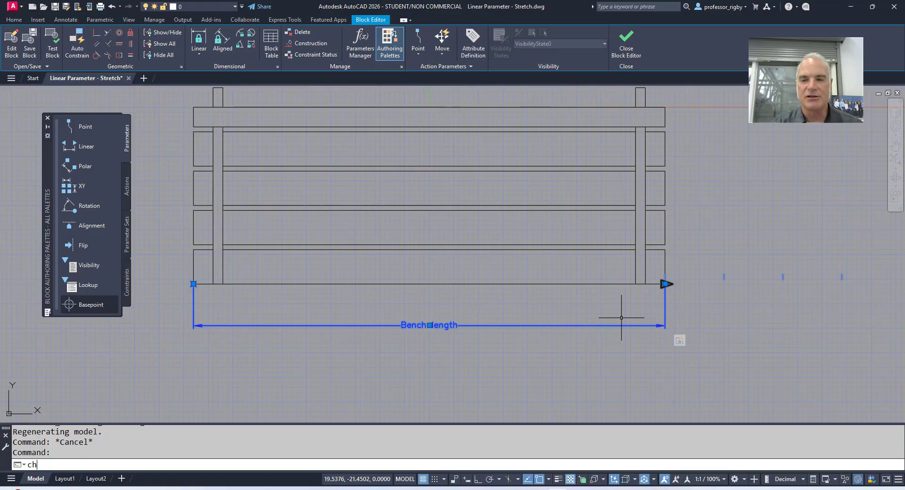
key(Return)
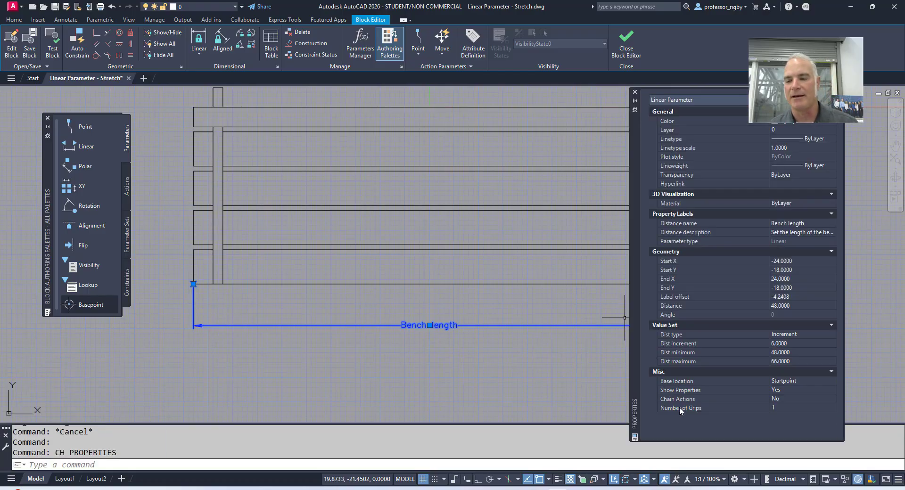
mouse_move(680, 408)
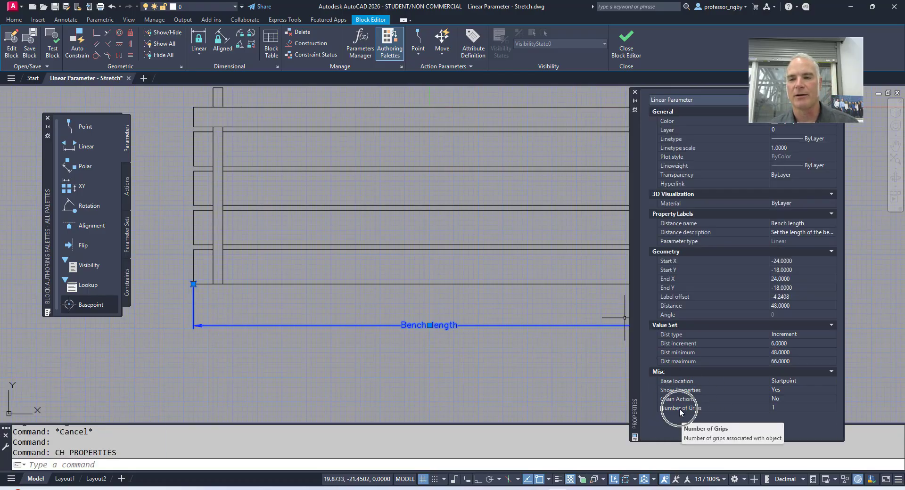
click(773, 406)
click(773, 407)
key(Escape)
key(Escape)
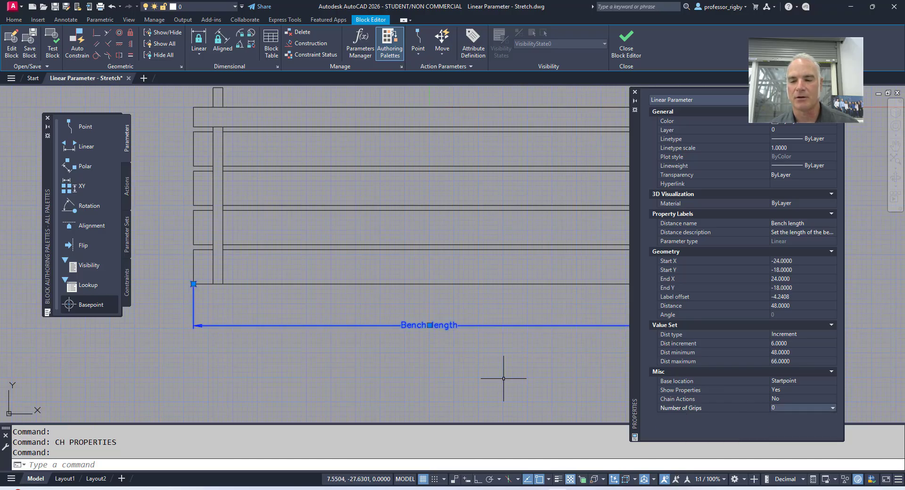
click(634, 92)
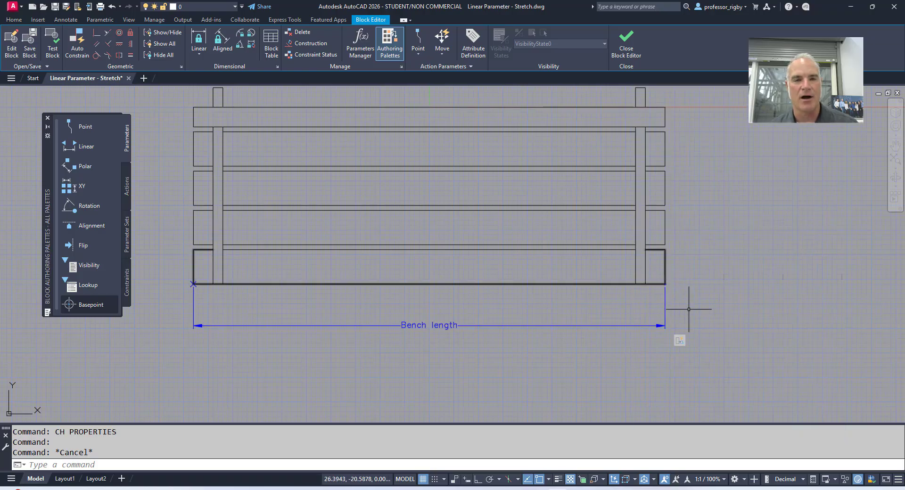
key(ctrl+z)
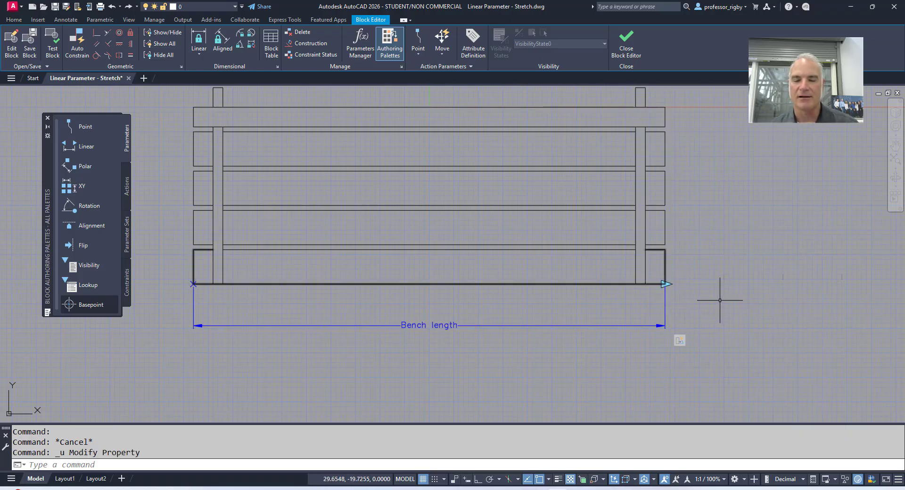
Step: Delete the stretch grip at the end point of the Bench length parameter
click(672, 284)
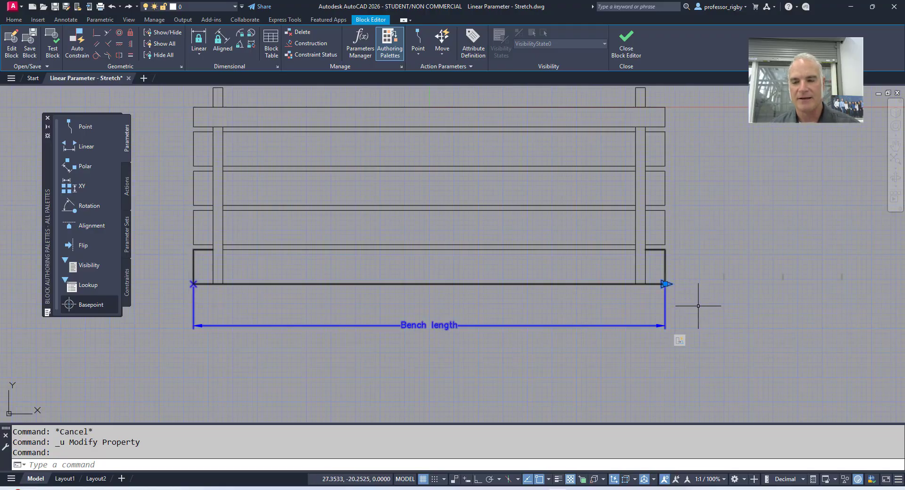
key(Delete)
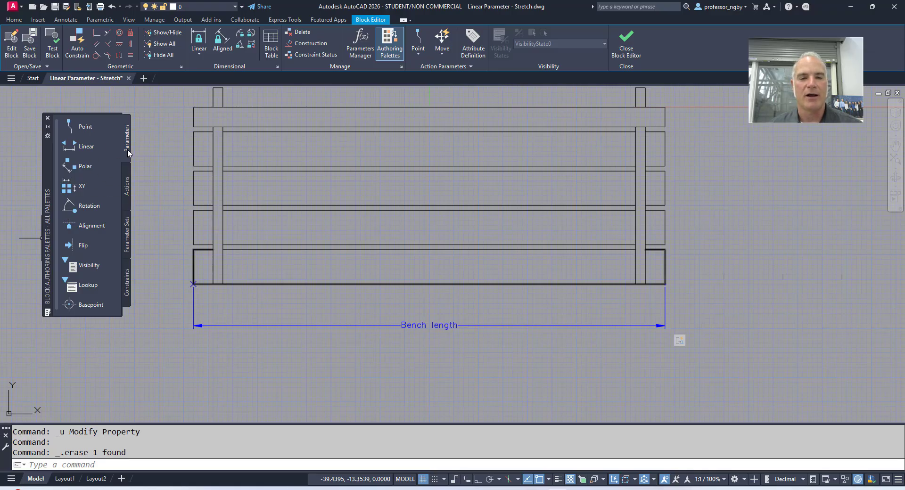
Step: Start a lookup parameter and give it the description "Set the length of the bench"
click(86, 286)
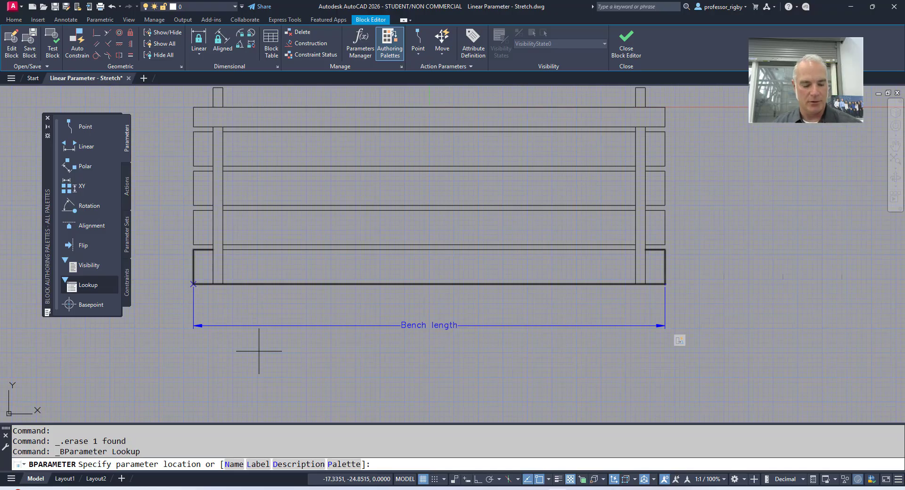
text(d)
key(Return)
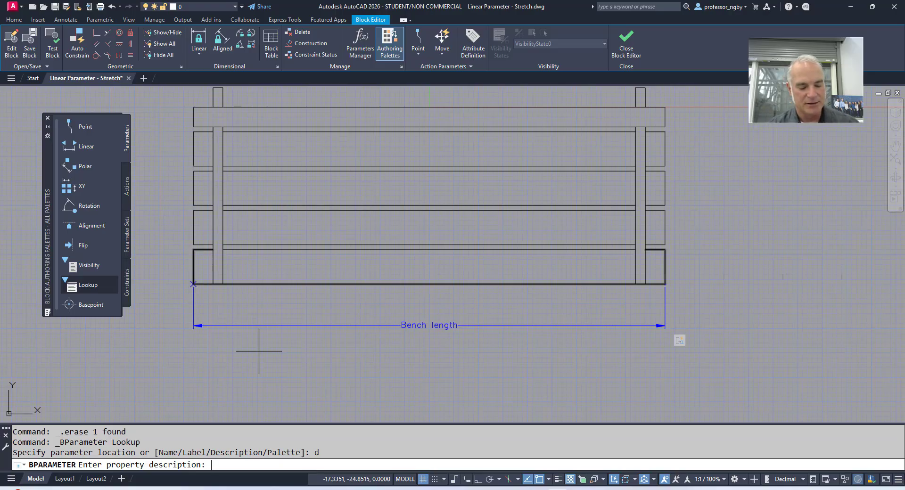
text(Set the )
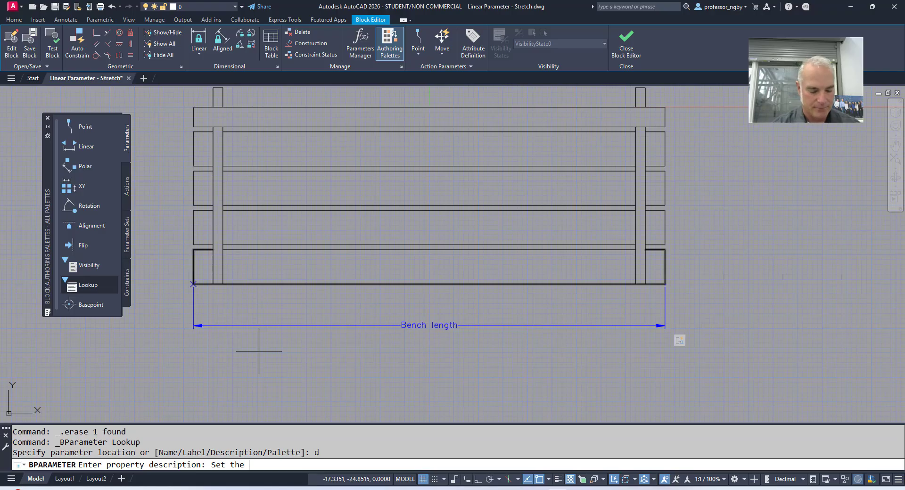
text(length )
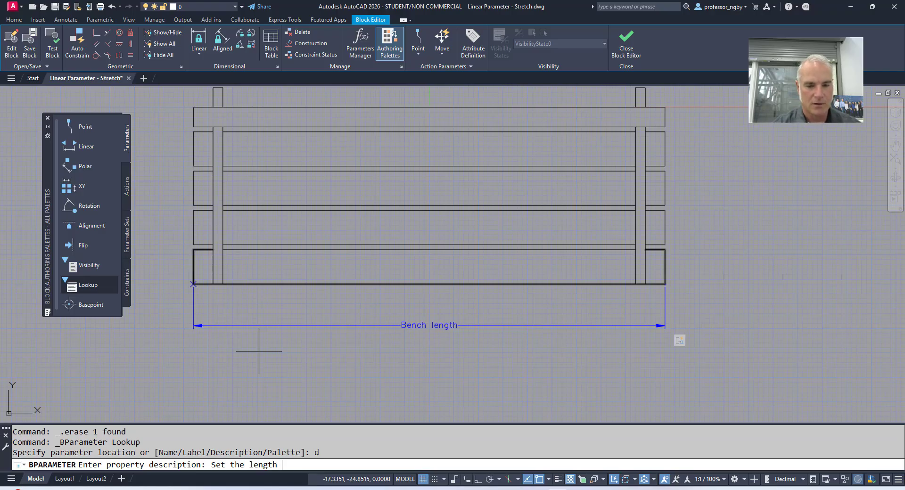
text(of the bench)
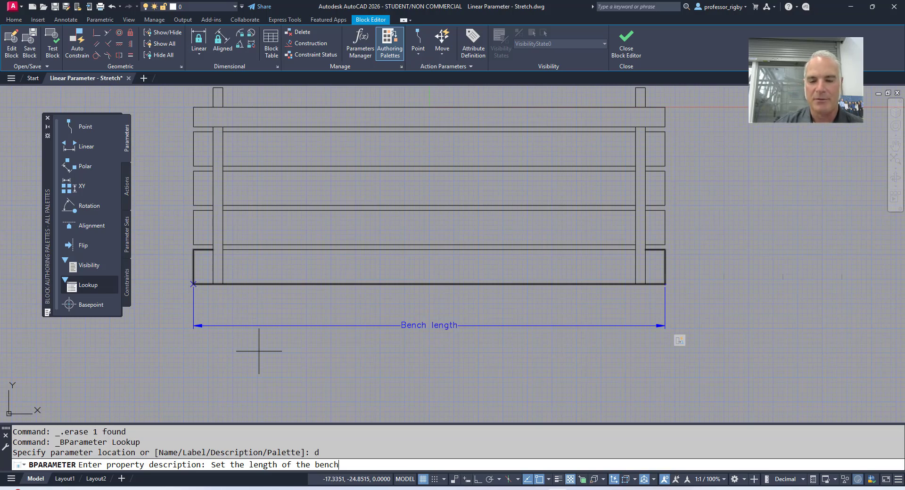
key(Return)
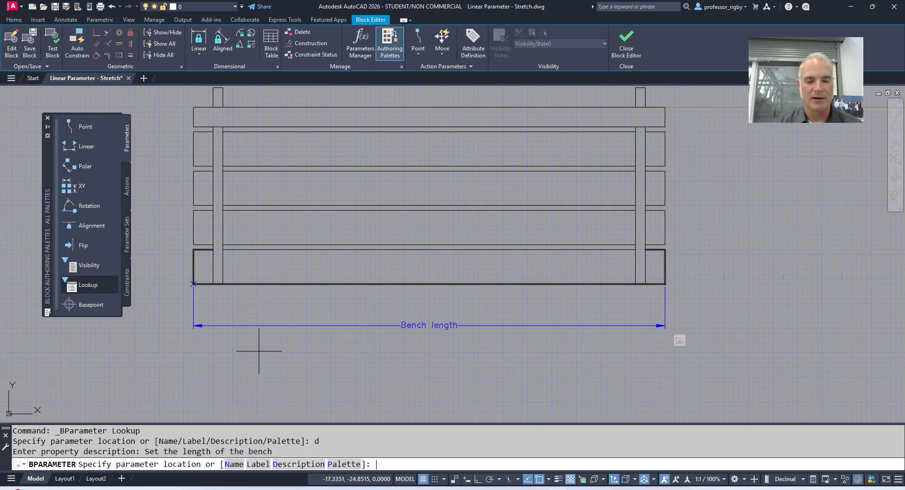
Step: Set the lookup parameter's property label to "Length"
text(l)
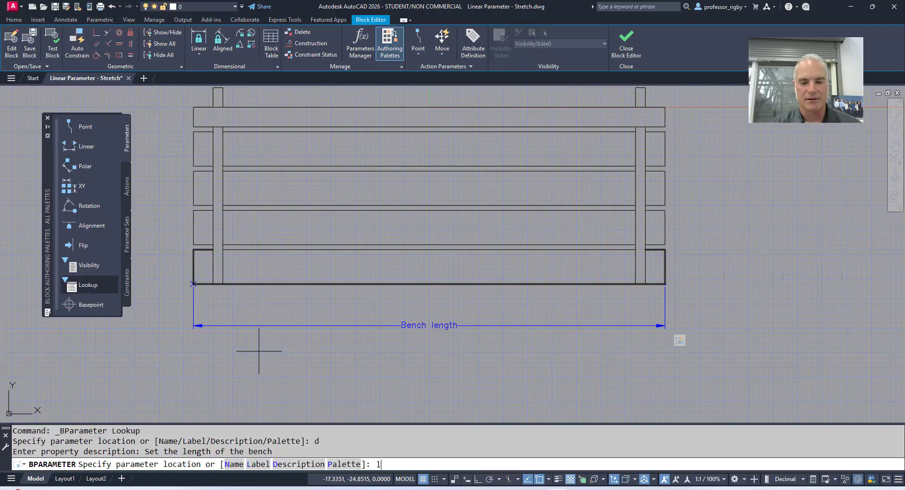
key(Return)
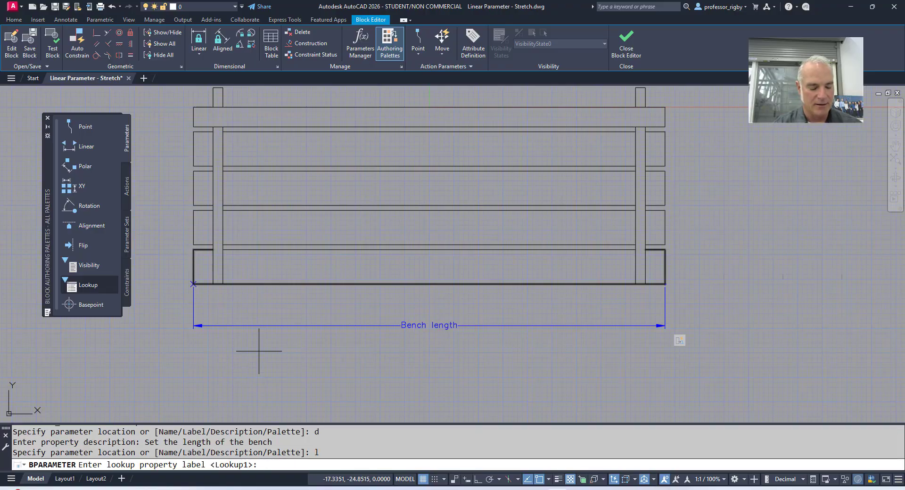
text(Lenght)
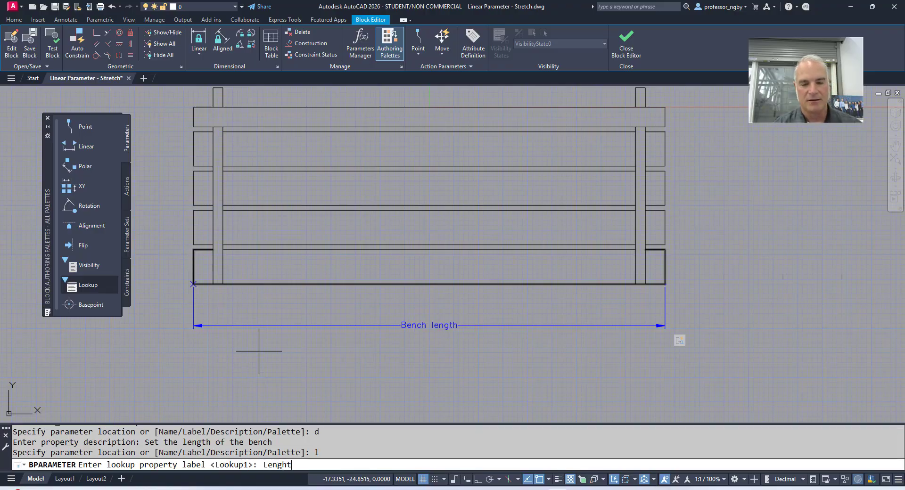
key(BackSpace)
key(BackSpace)
key(BackSpace)
text(th)
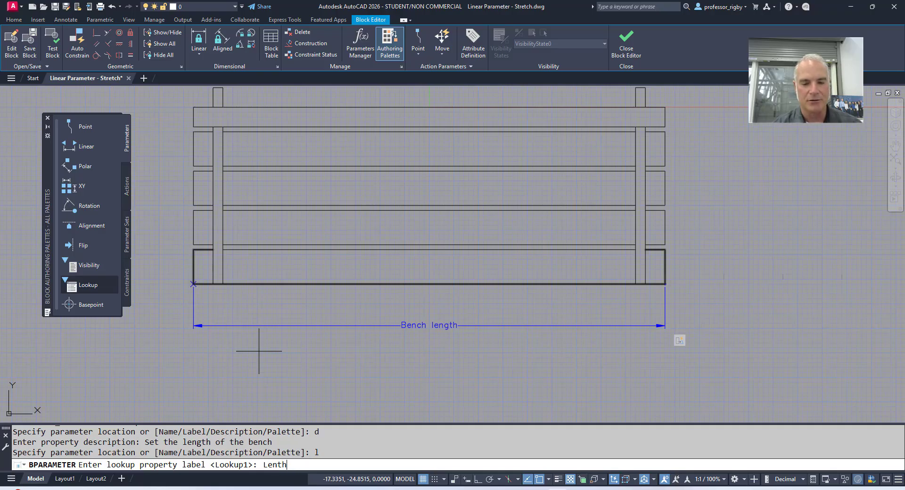
key(BackSpace)
key(BackSpace)
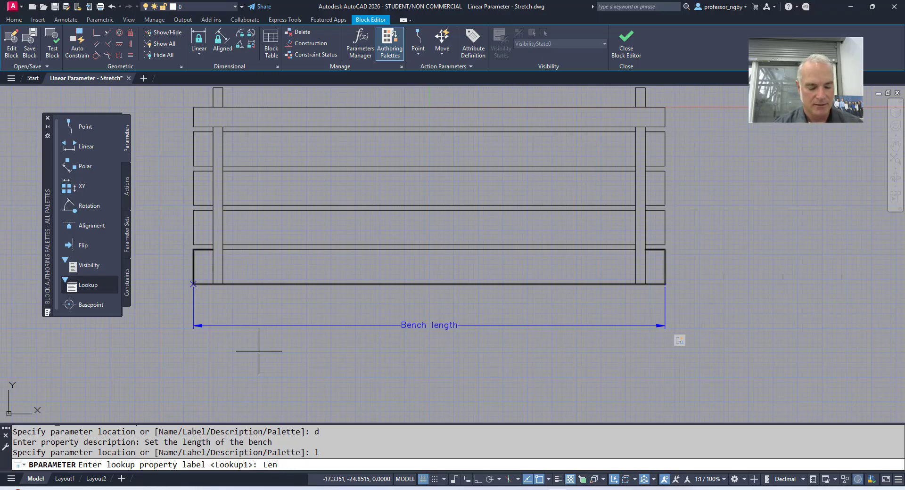
text(gth)
key(Return)
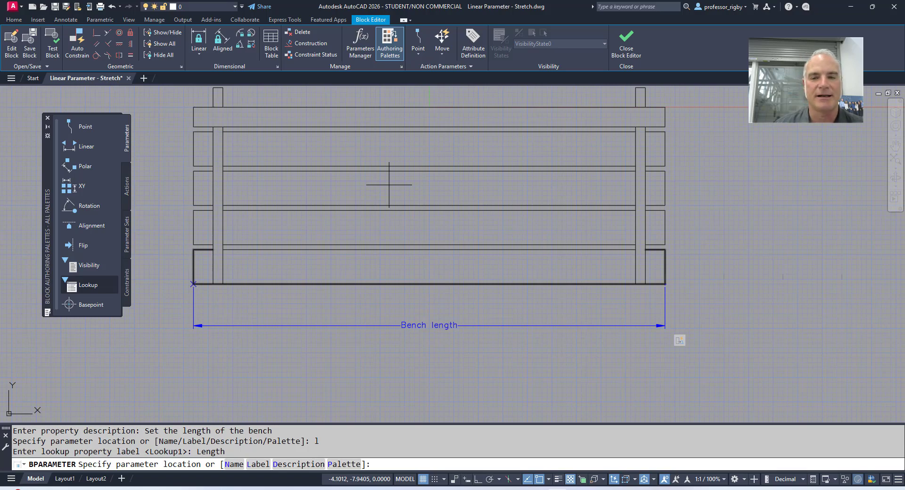
Step: Place the Length lookup parameter just below the Bench length dimension line, near its left end
scroll(360, 188, up, 5)
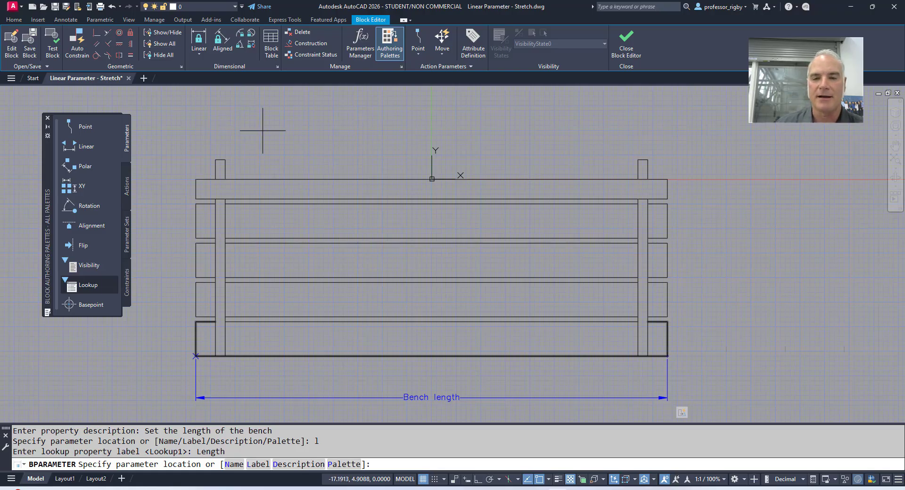
scroll(295, 234, down, 2)
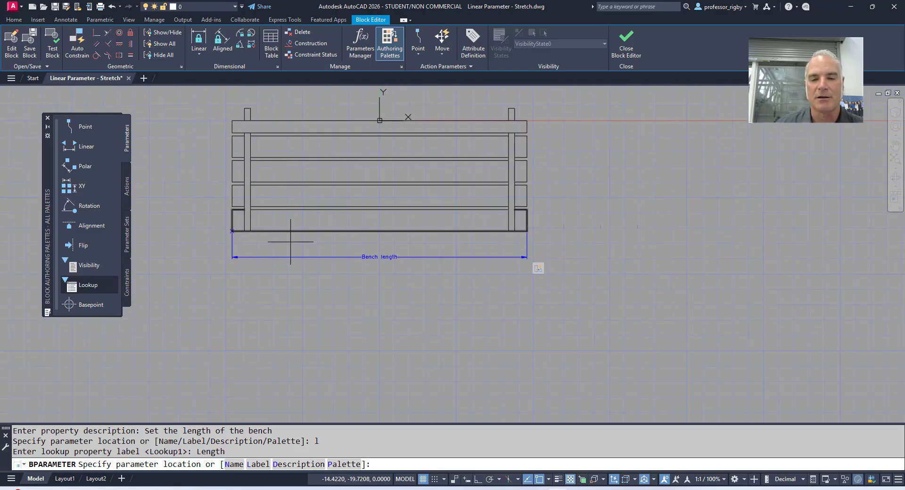
scroll(262, 257, up, 2)
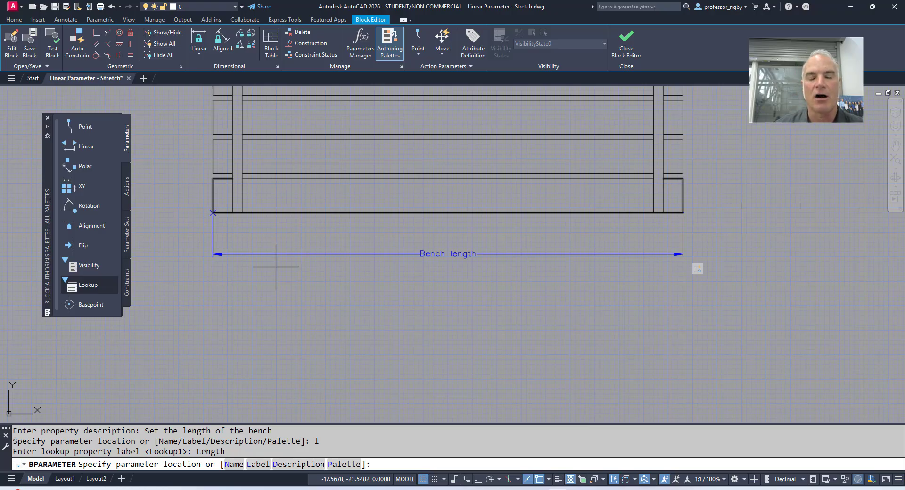
click(275, 267)
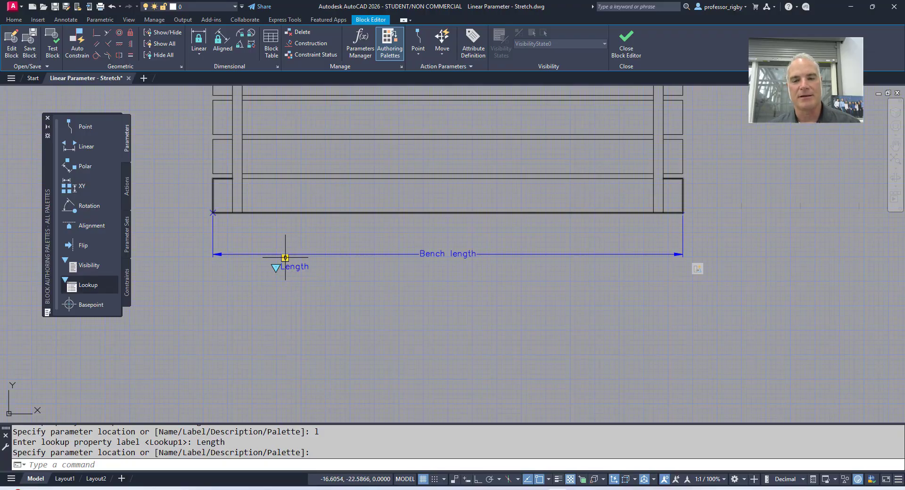
Step: Add a lookup action to the Length lookup parameter, with Bench length as an input property in its lookup table
mouse_move(285, 257)
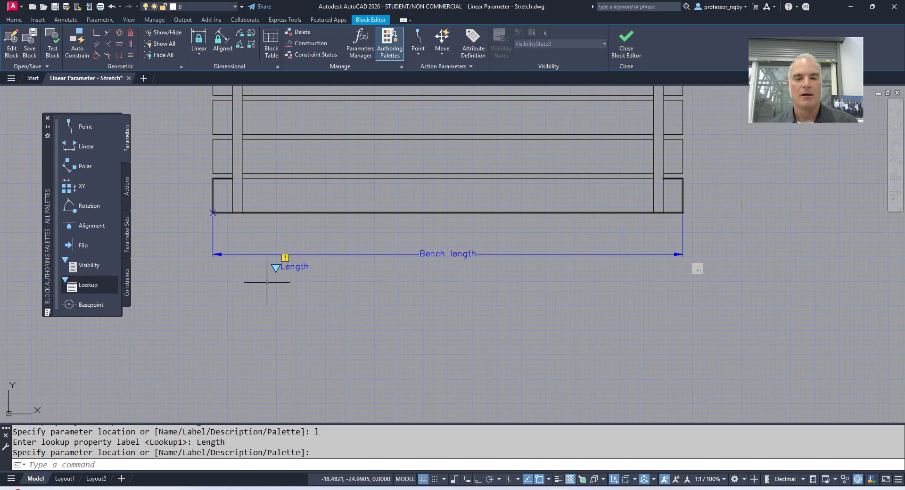
click(126, 191)
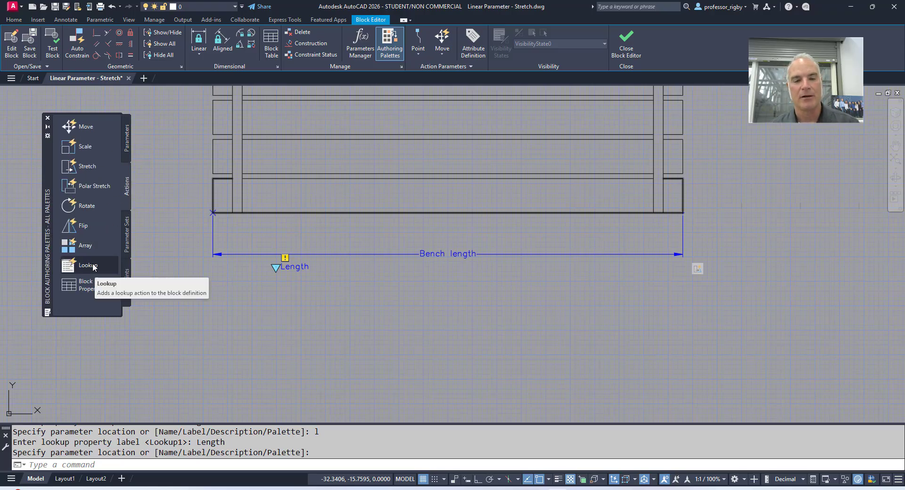
click(94, 266)
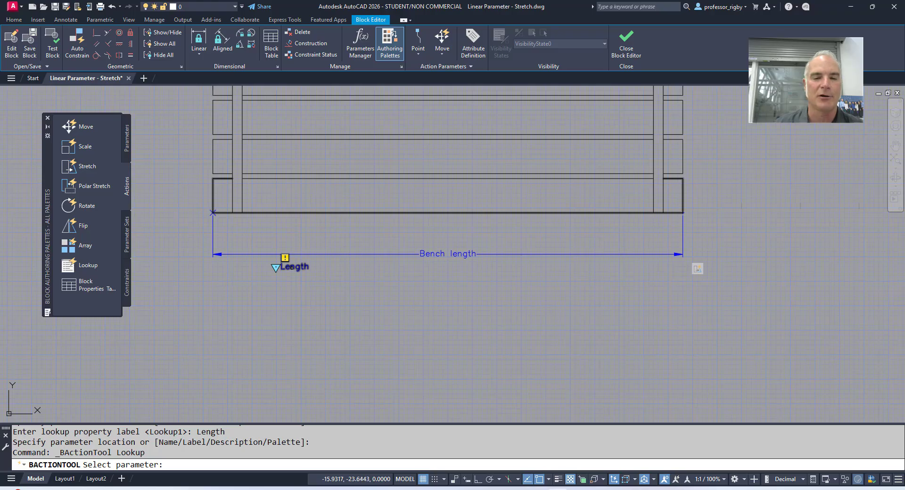
click(292, 266)
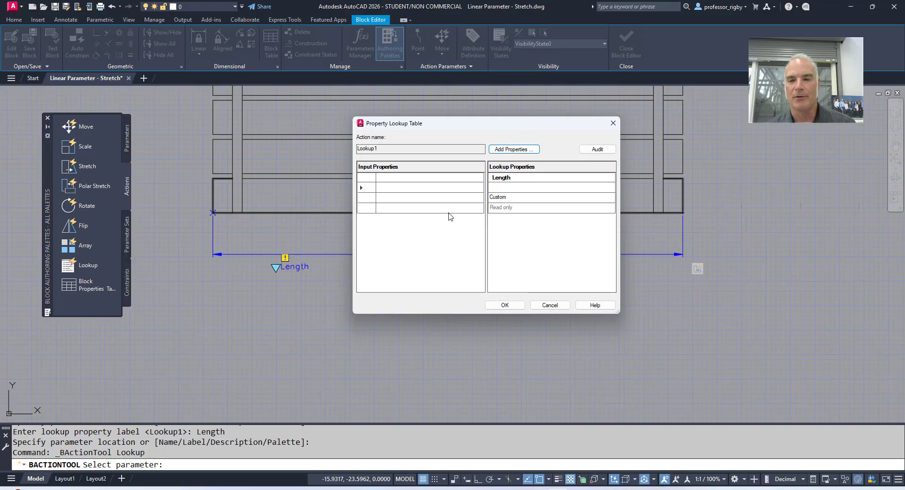
click(506, 150)
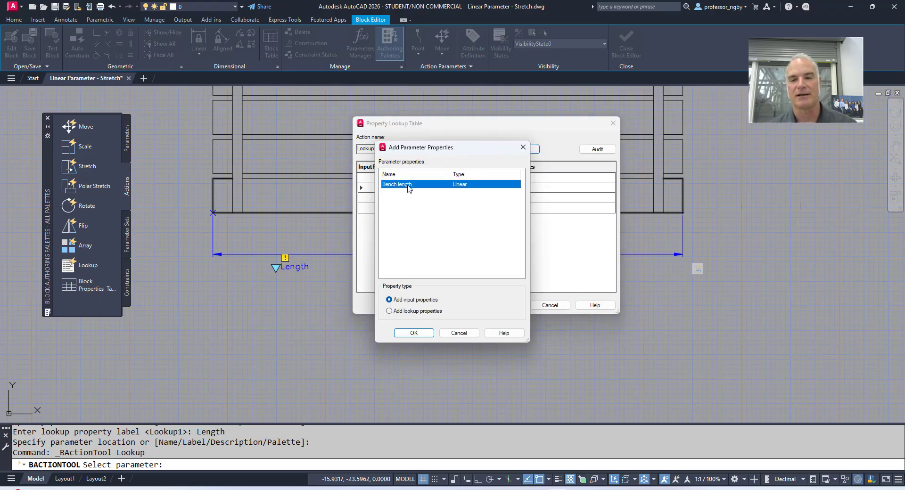
click(412, 333)
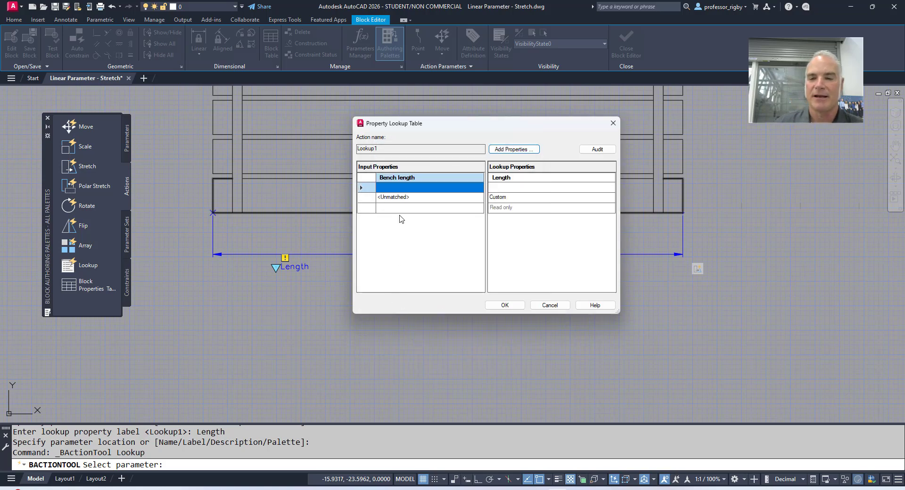
Step: Enter 48, 54, 60 and 66 as the Bench length input values in the property lookup table
click(422, 189)
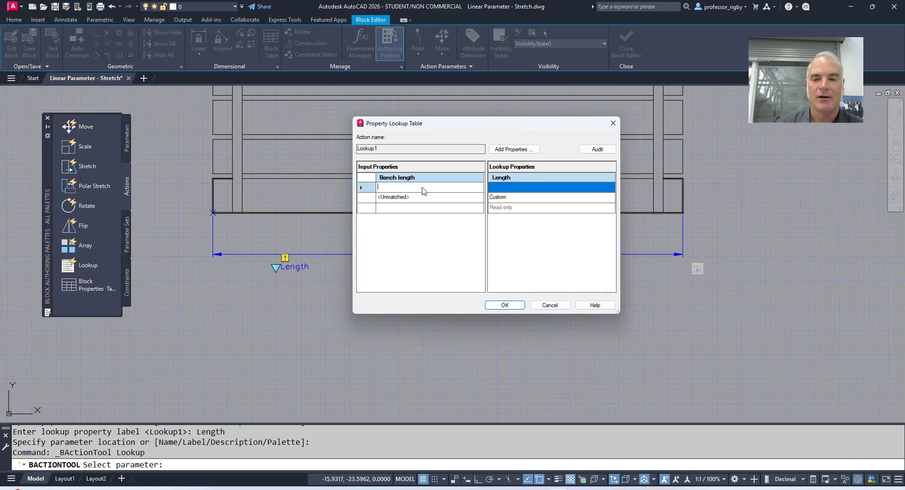
click(421, 188)
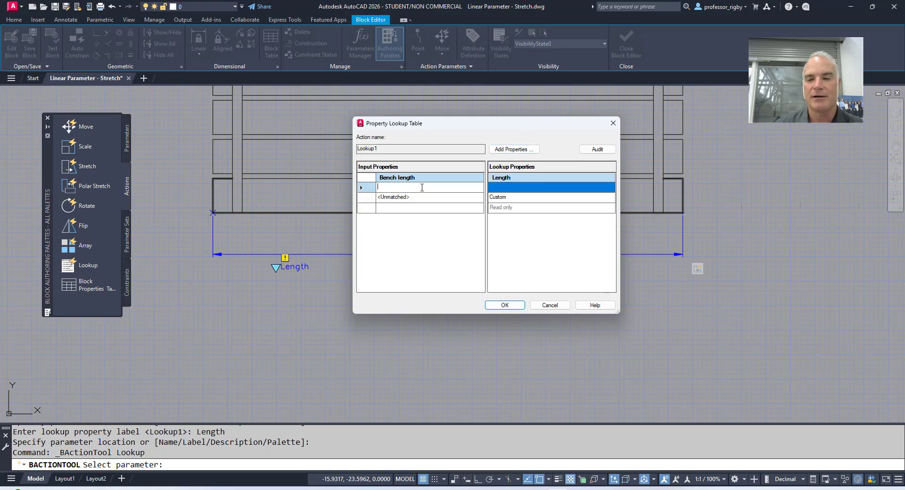
click(391, 188)
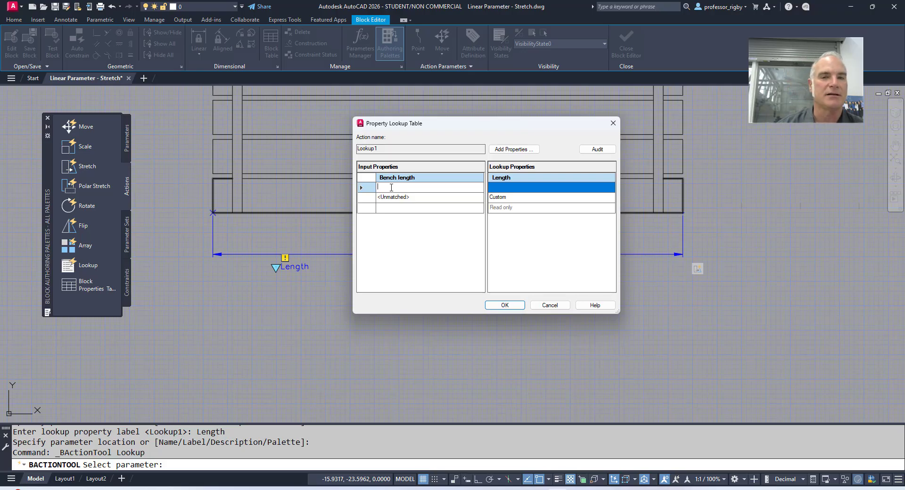
text(48)
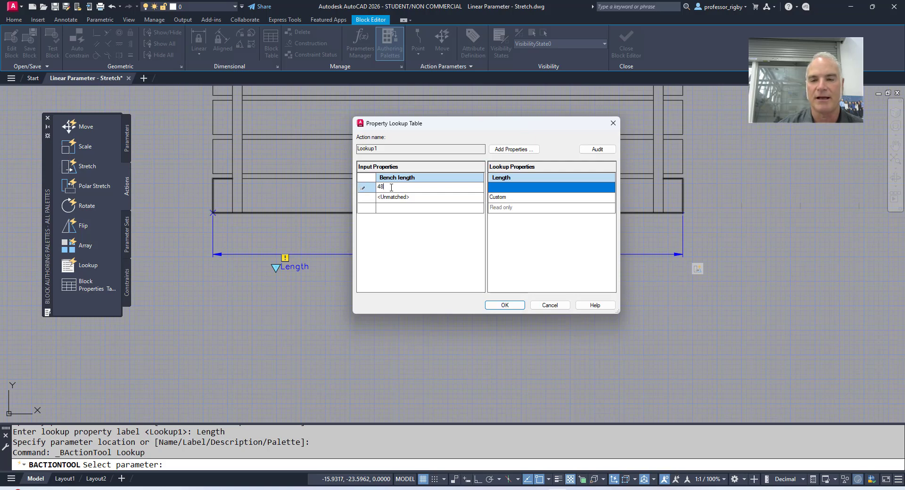
key(Return)
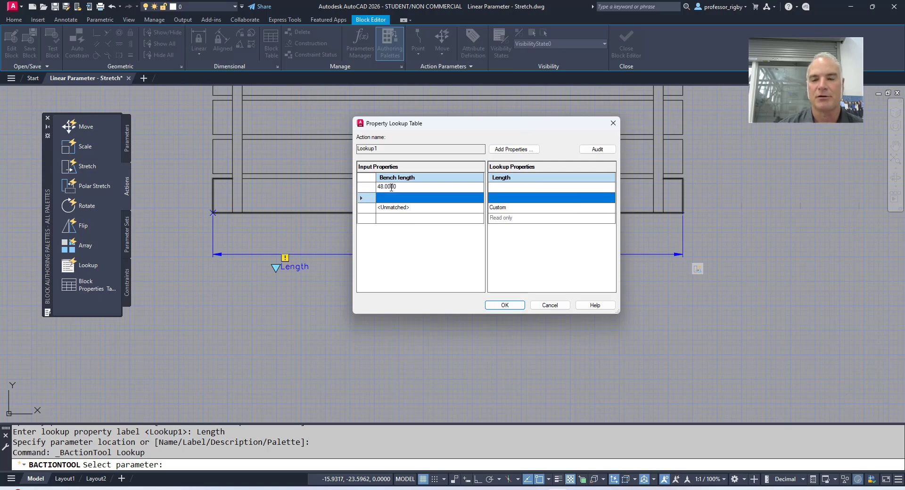
text(54)
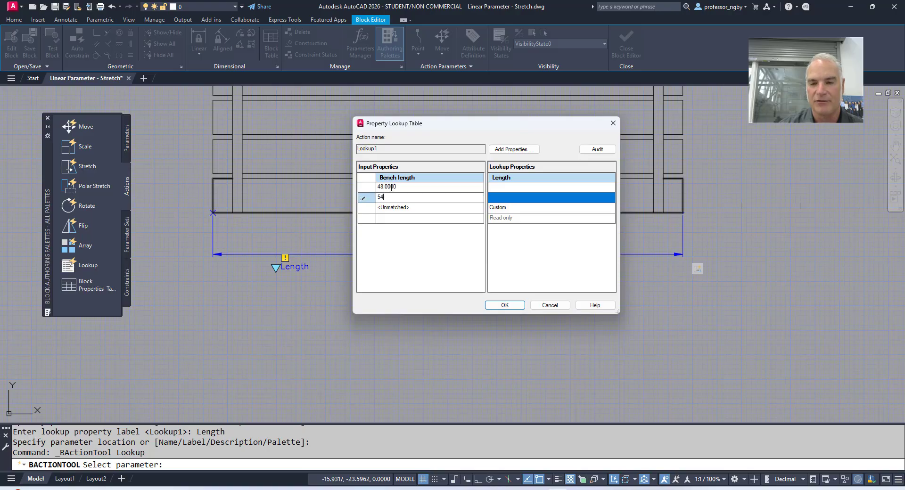
key(Return)
text(60)
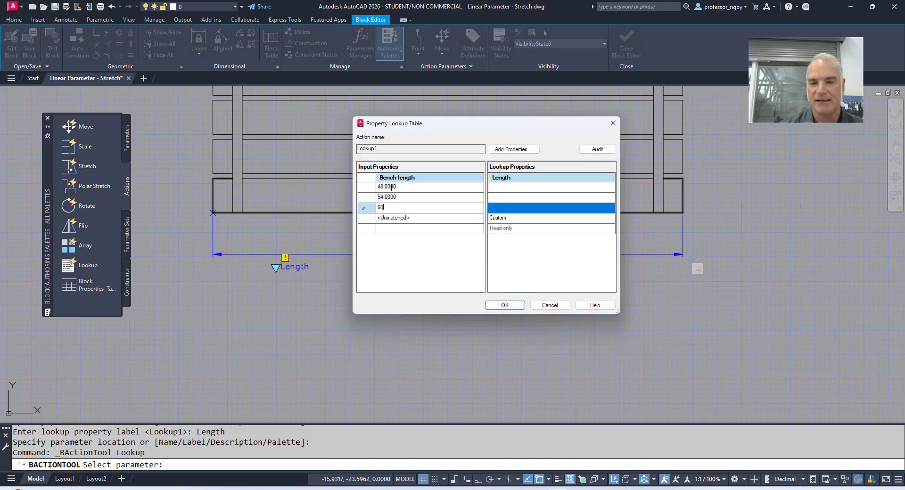
key(Return)
text(66)
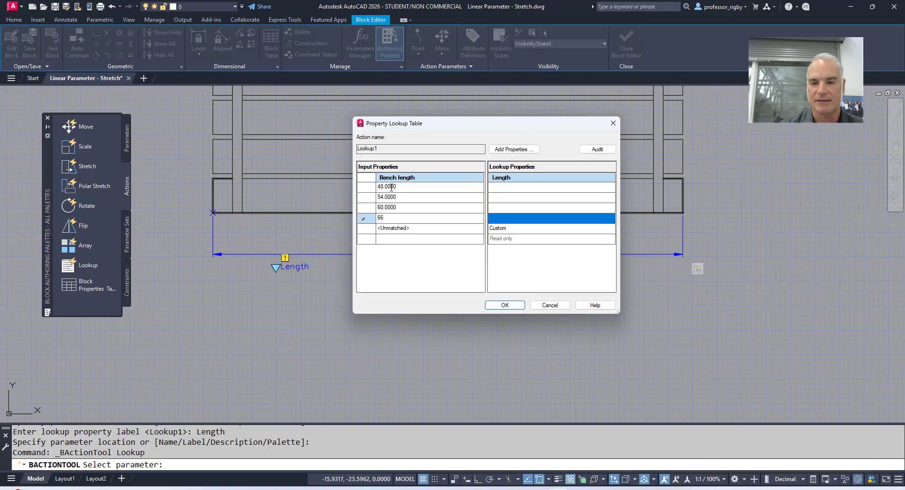
key(Return)
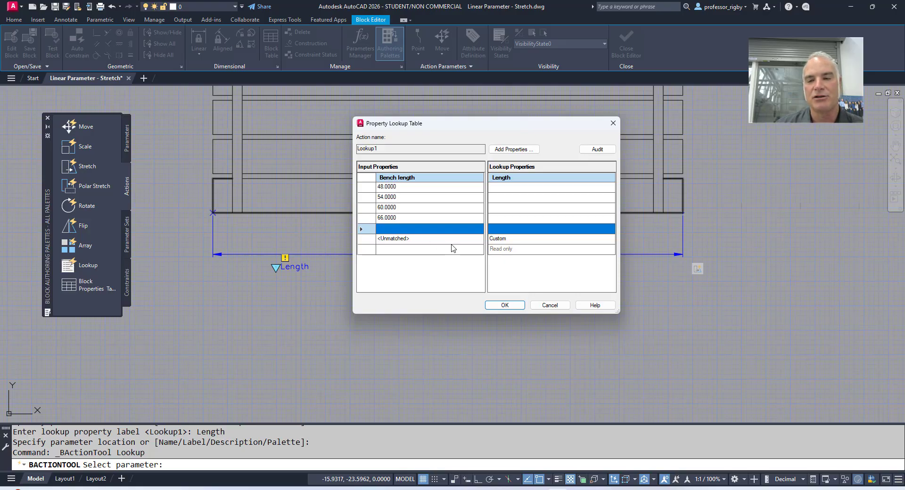
Step: Set the Length lookup value for the 48 row to 4'-0"
click(505, 187)
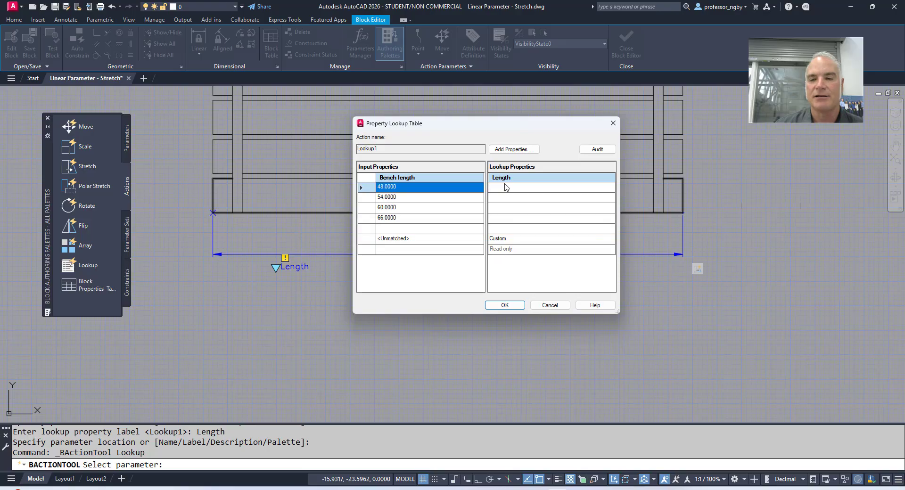
click(504, 187)
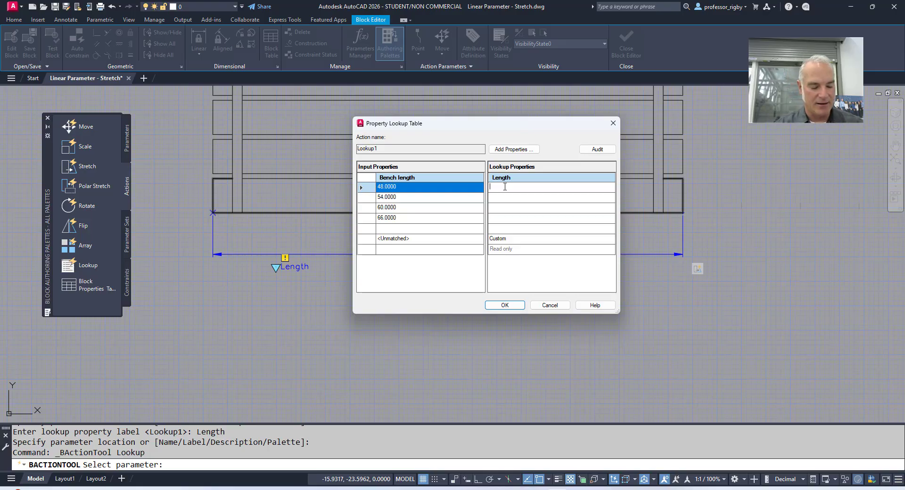
text(4)
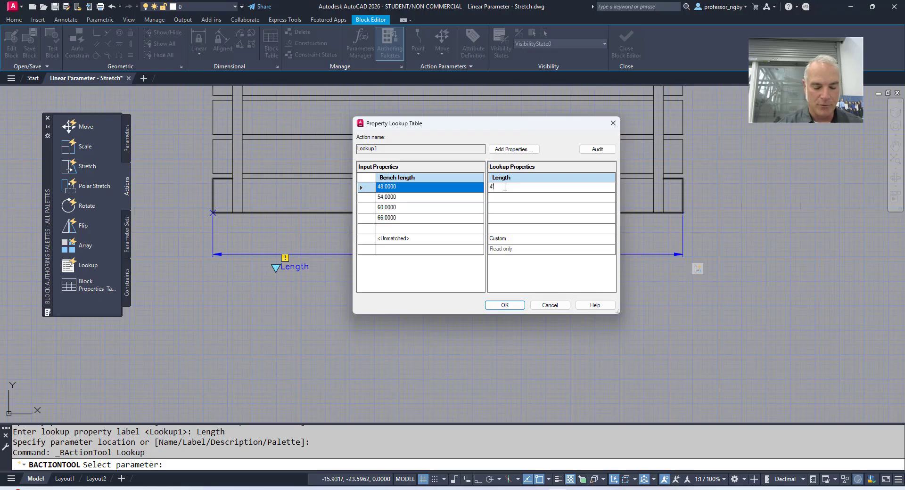
text('-0)
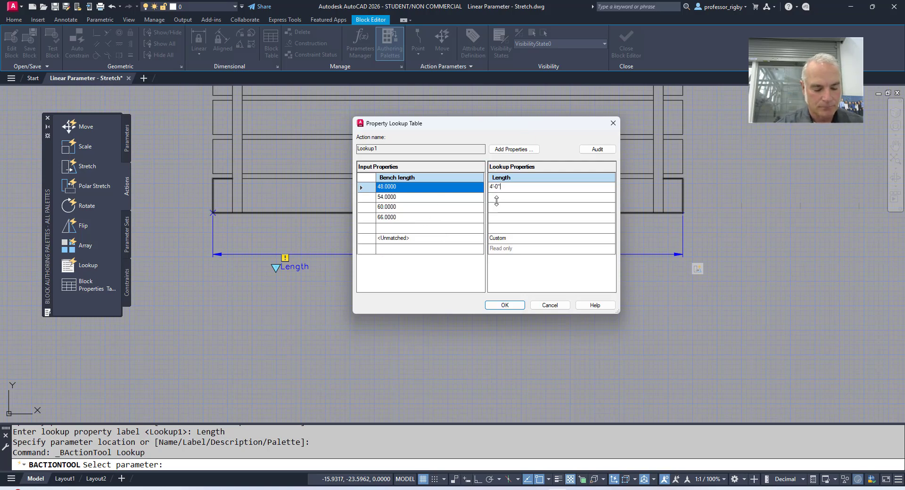
text(4'-)
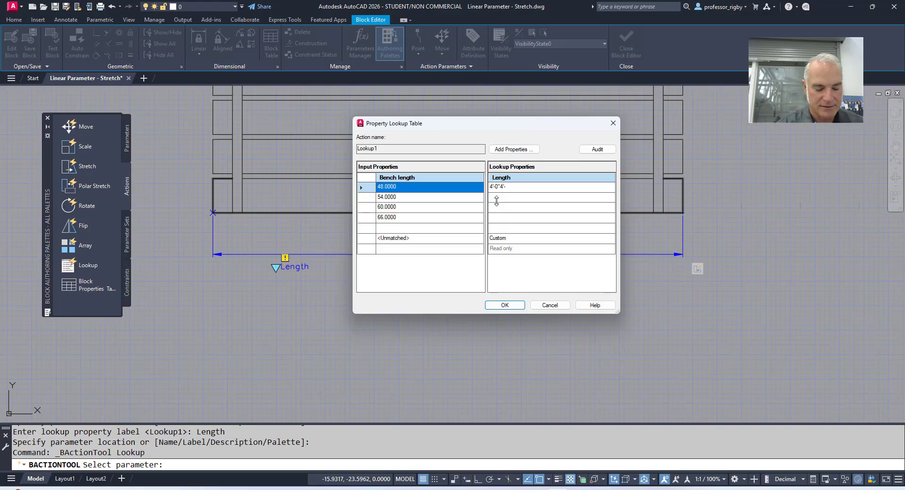
text(6")
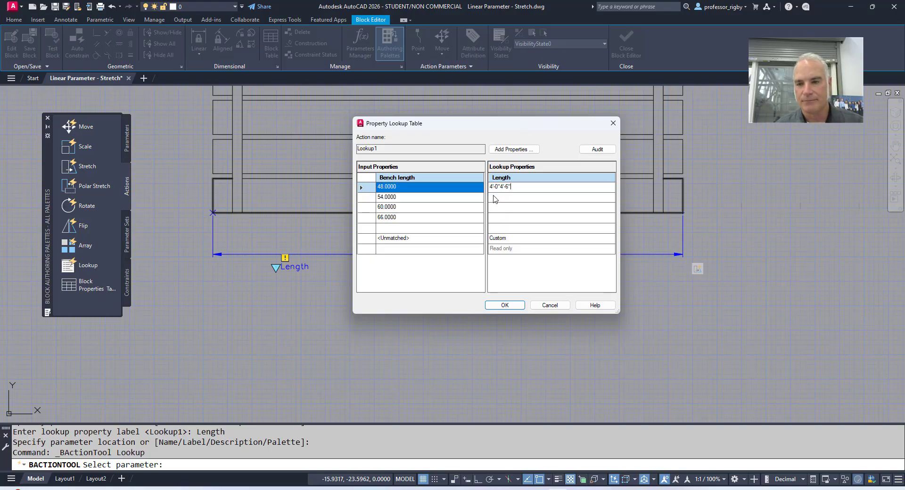
key(BackSpace)
key(BackSpace)
key(BackSpace)
key(BackSpace)
key(BackSpace)
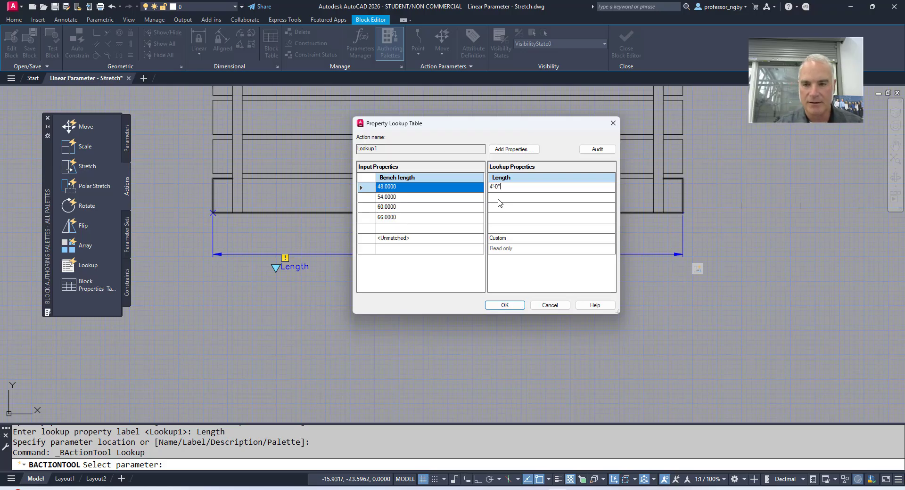
Step: Set the Length lookup values for the 54, 60 and 66 rows to 4'-6", 5'-0" and 5'-6", and accept the table
click(498, 198)
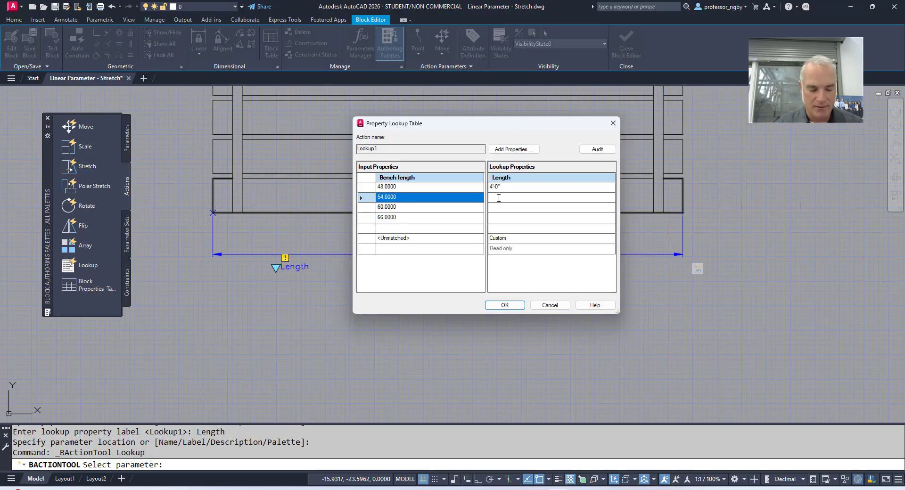
text(4'-6)
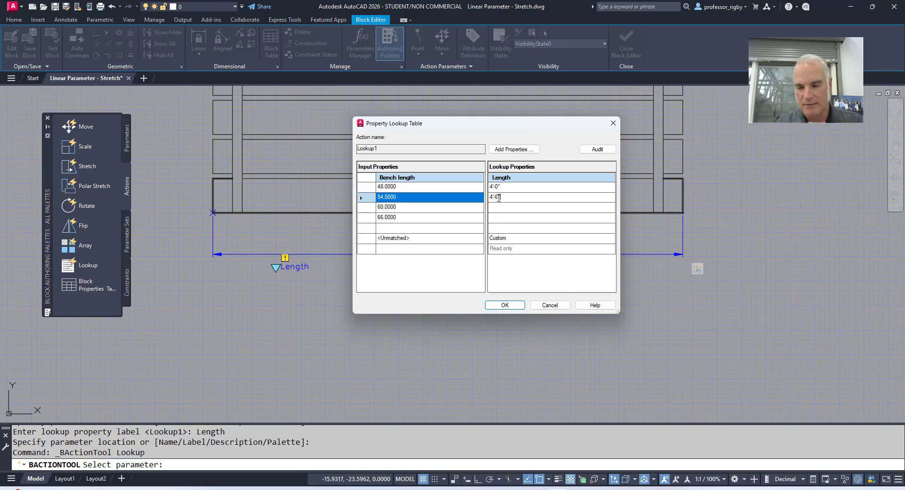
click(499, 207)
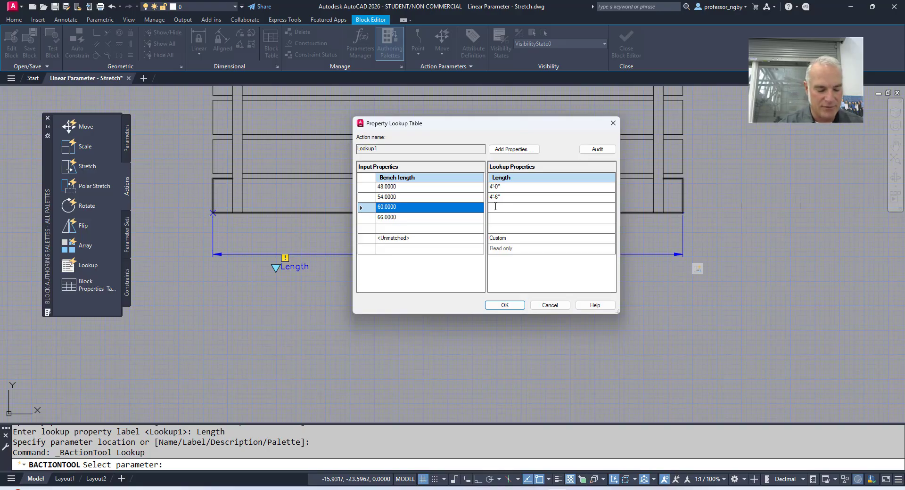
text(5)
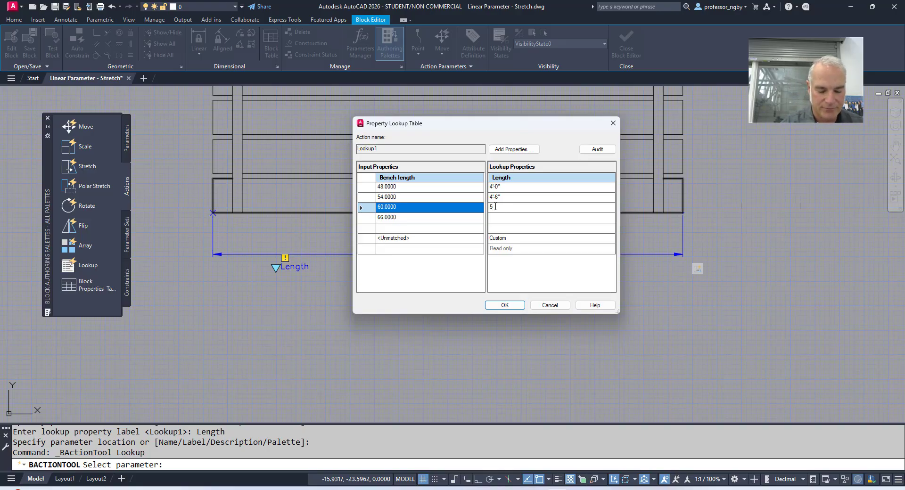
text('-0")
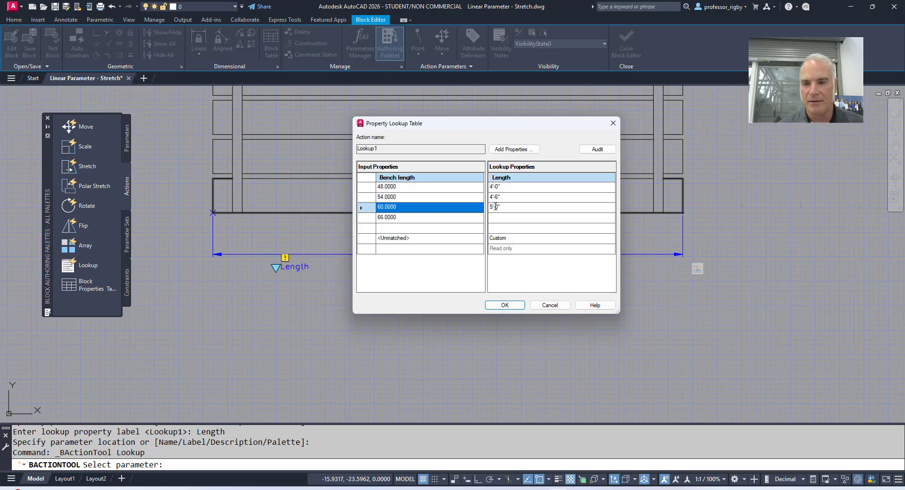
click(497, 218)
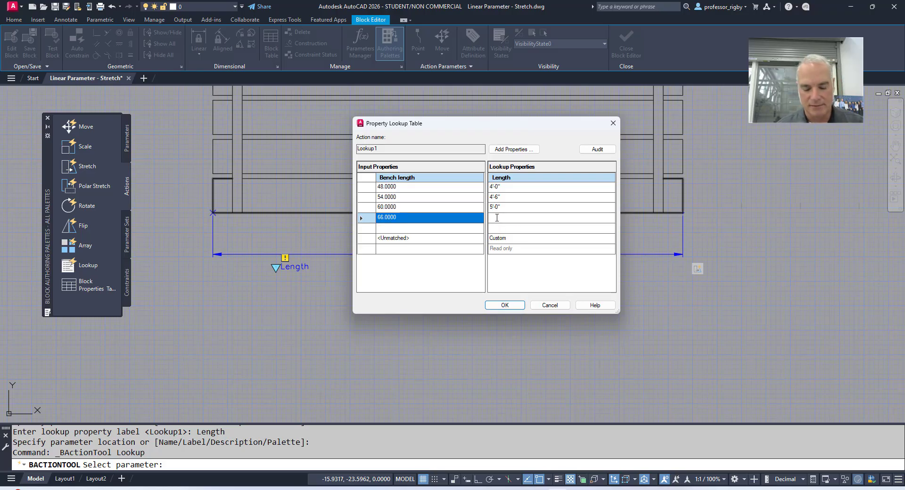
text(5')
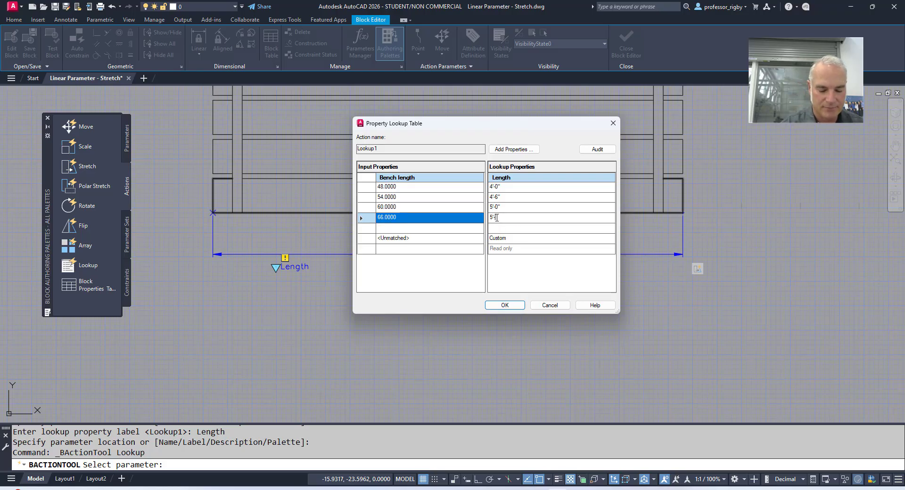
text(-6)
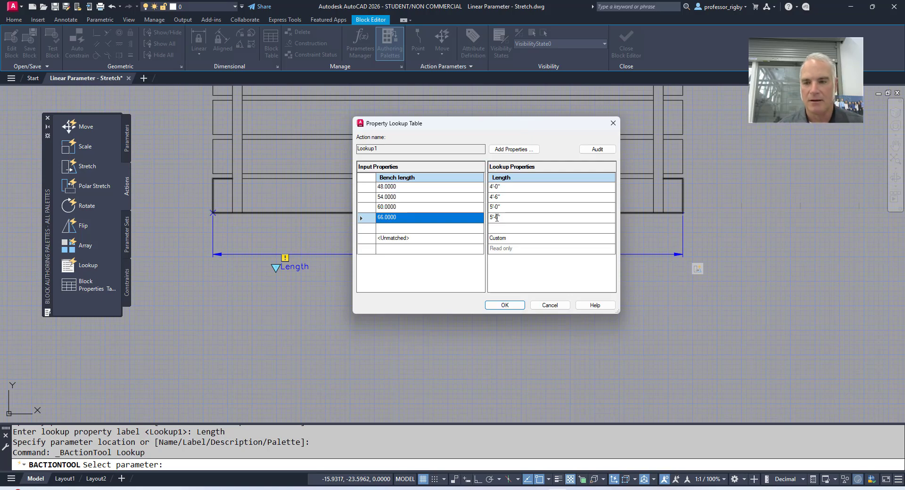
click(513, 304)
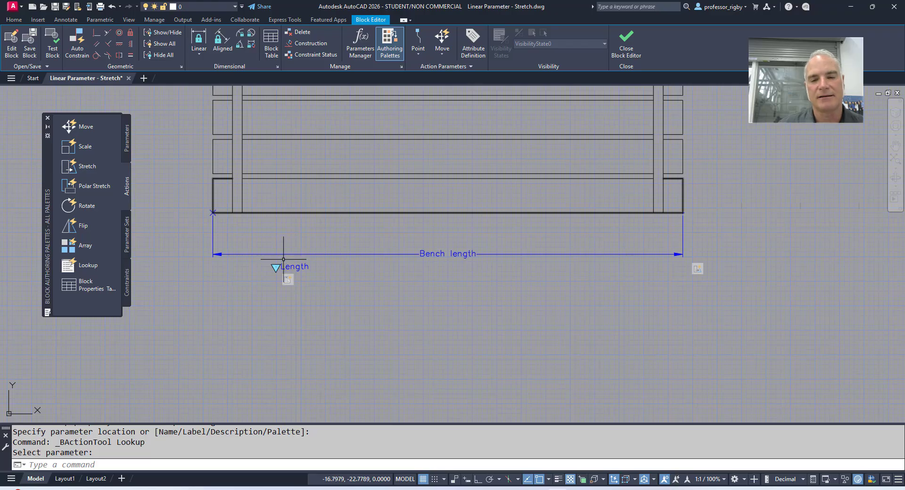
Step: Test the block by switching the bench's length to 4'-6", 5'-0" and 5'-6" in turn, and close the test window
click(53, 37)
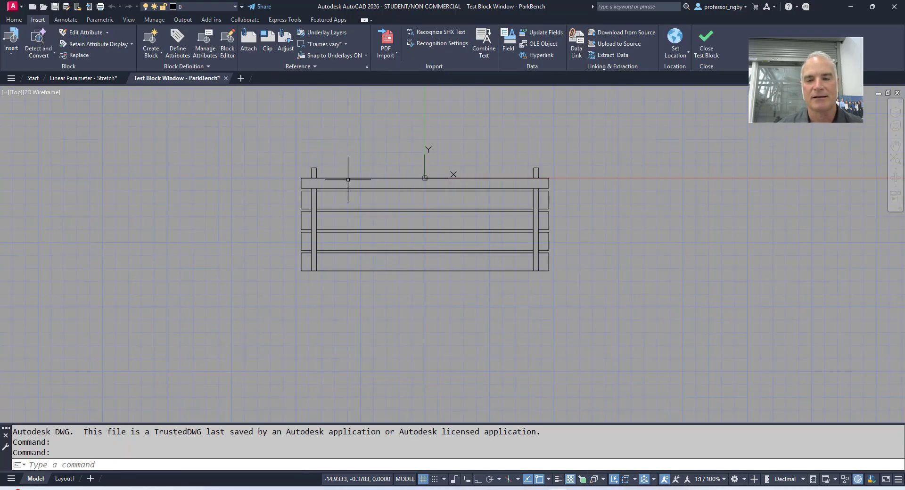
click(348, 178)
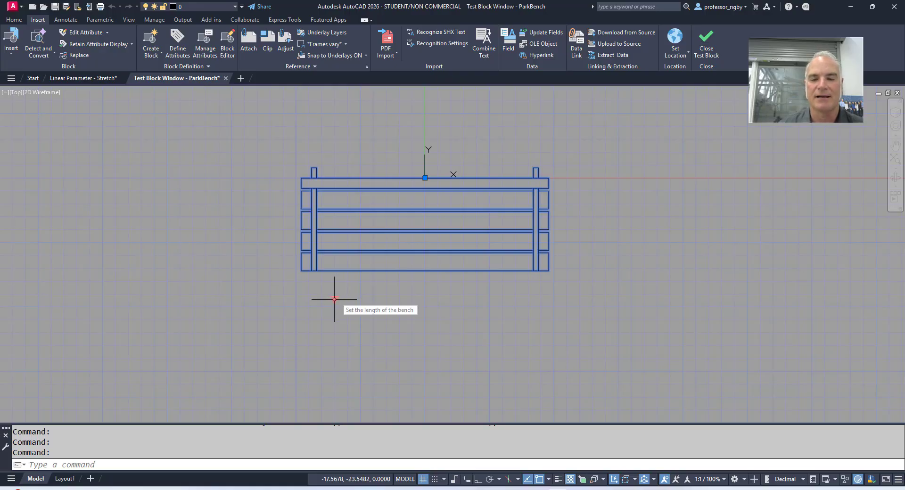
click(334, 299)
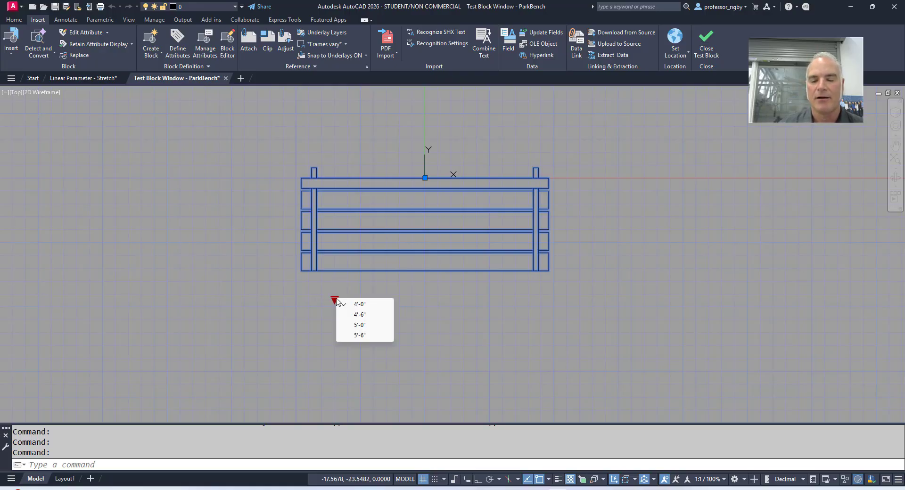
click(376, 314)
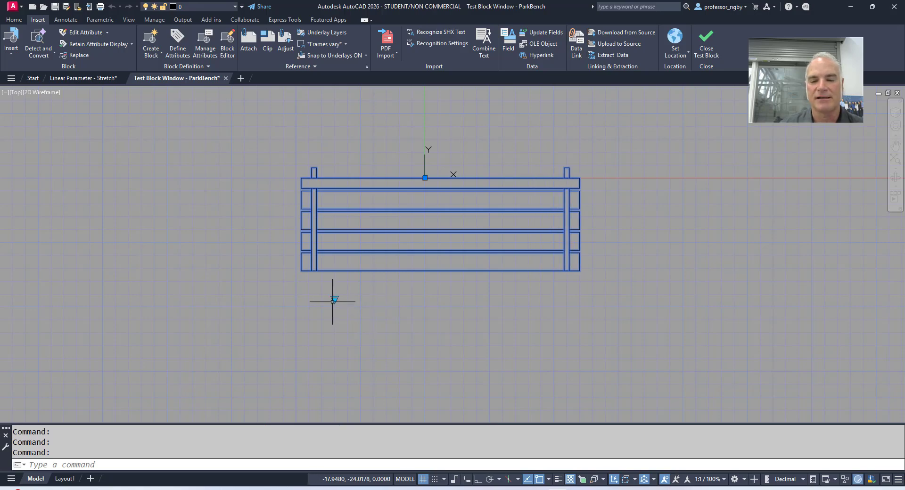
click(334, 298)
click(357, 326)
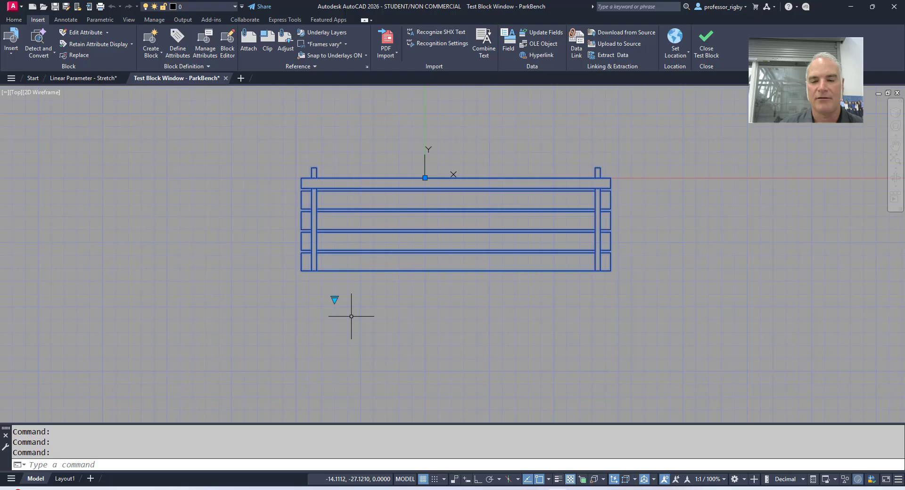
click(335, 299)
click(364, 338)
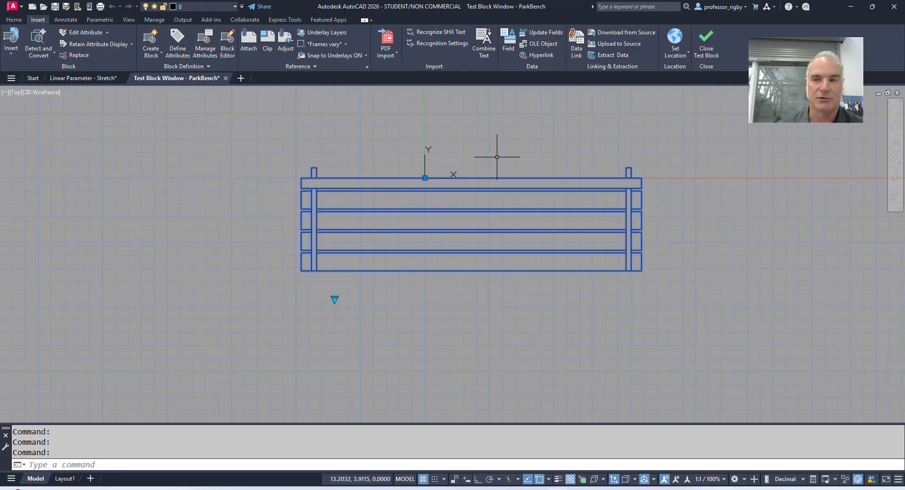
key(Escape)
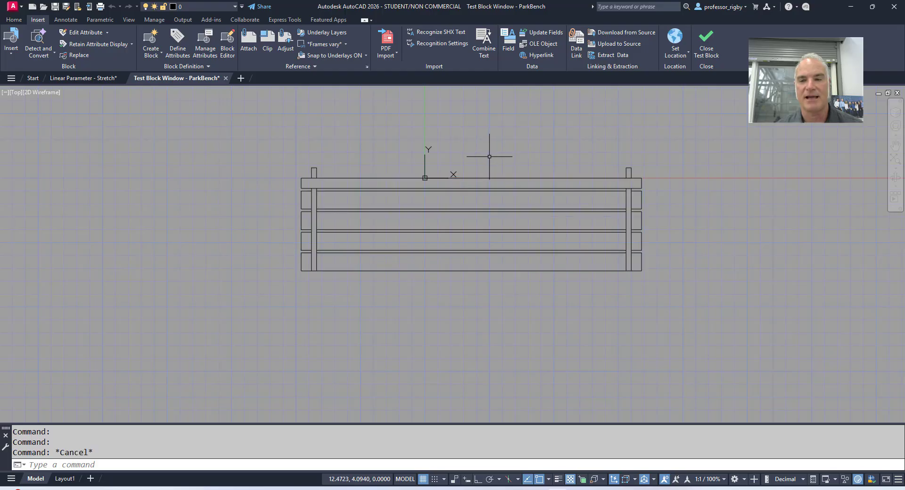
click(709, 50)
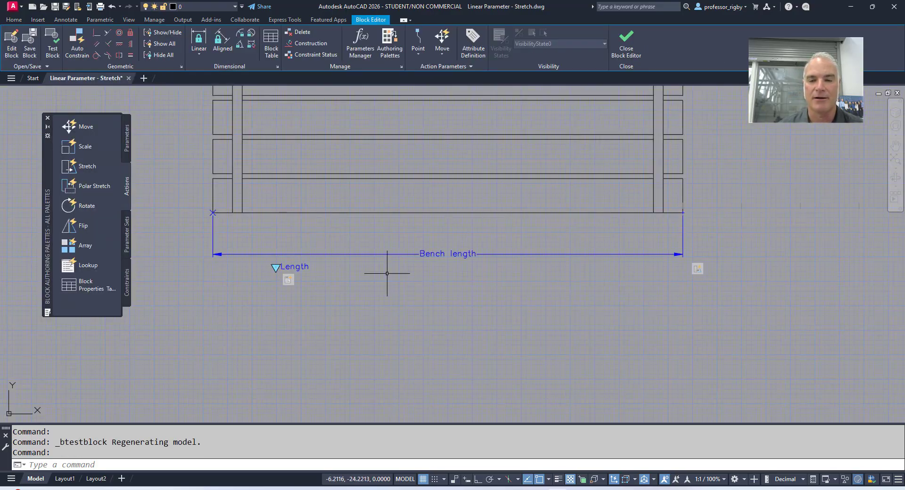
Step: In the lookup action's table, set the Length values for the 48 and 54 rows to Small and Medium
right_click(288, 281)
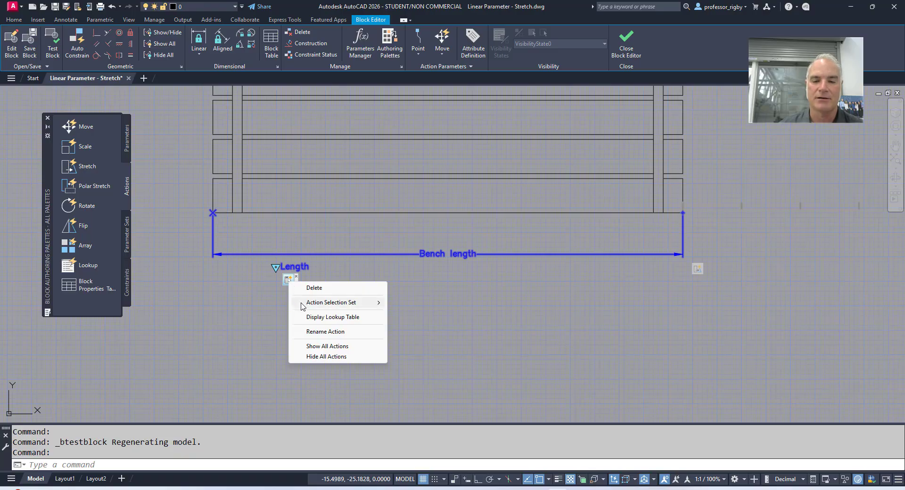
click(325, 318)
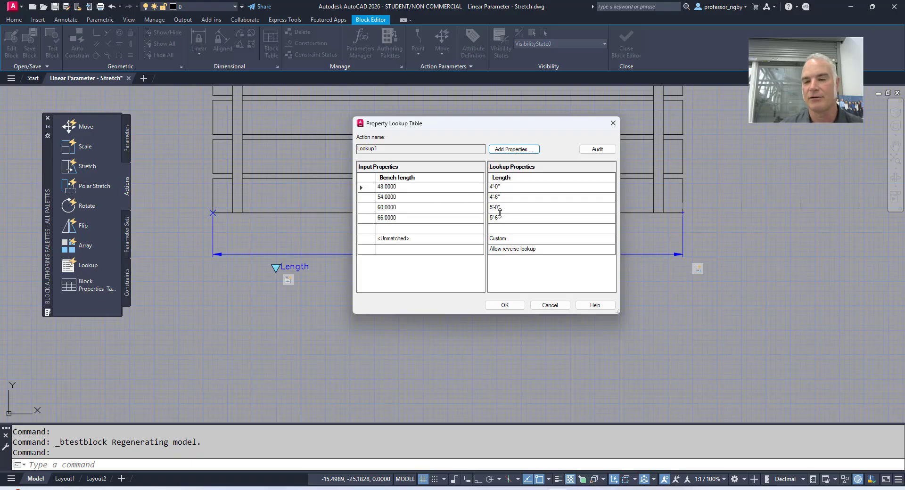
click(501, 189)
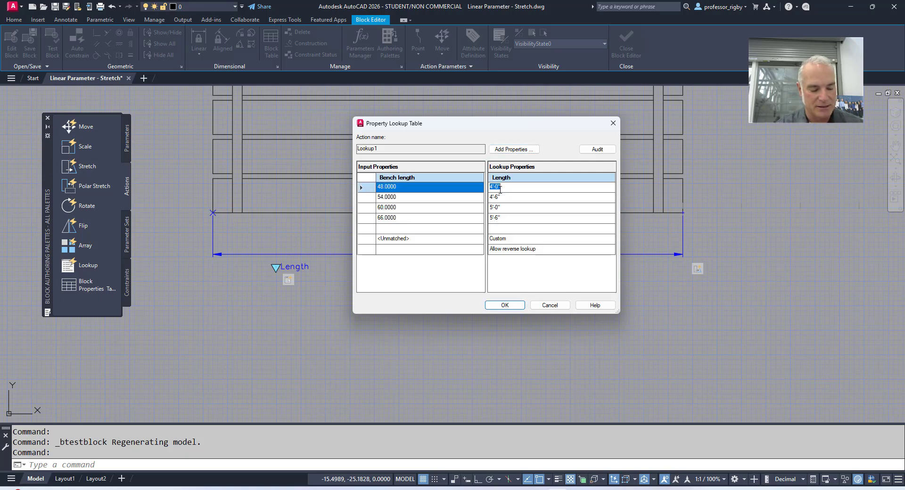
text(5)
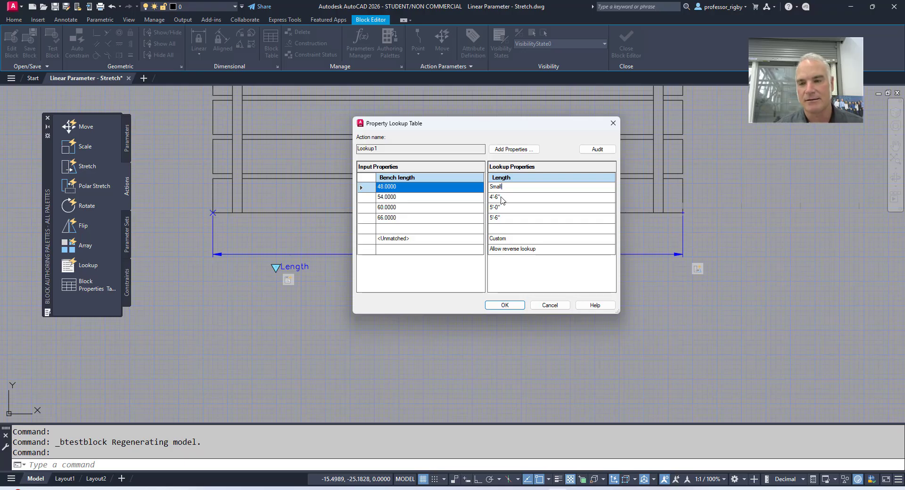
click(500, 197)
text(Medium)
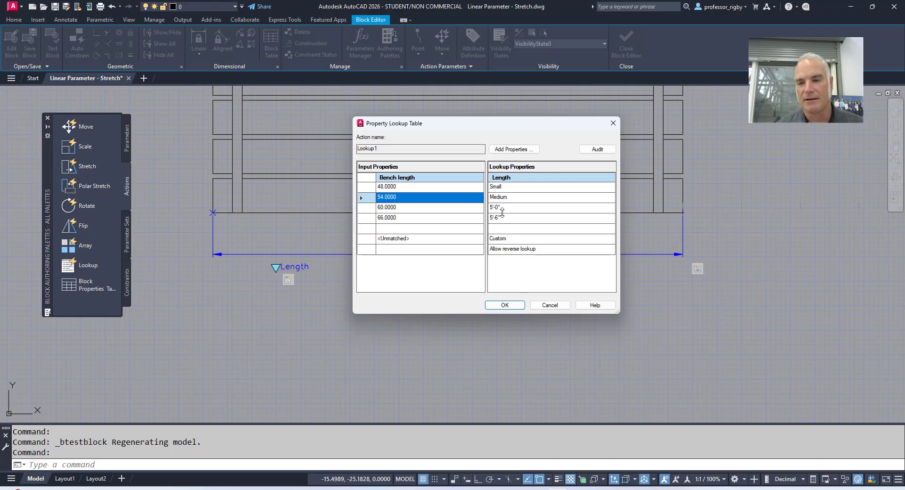
Step: Set the Length lookup values for the 60 and 66 rows to Large and Extra Large, and accept the table
click(504, 208)
text(La)
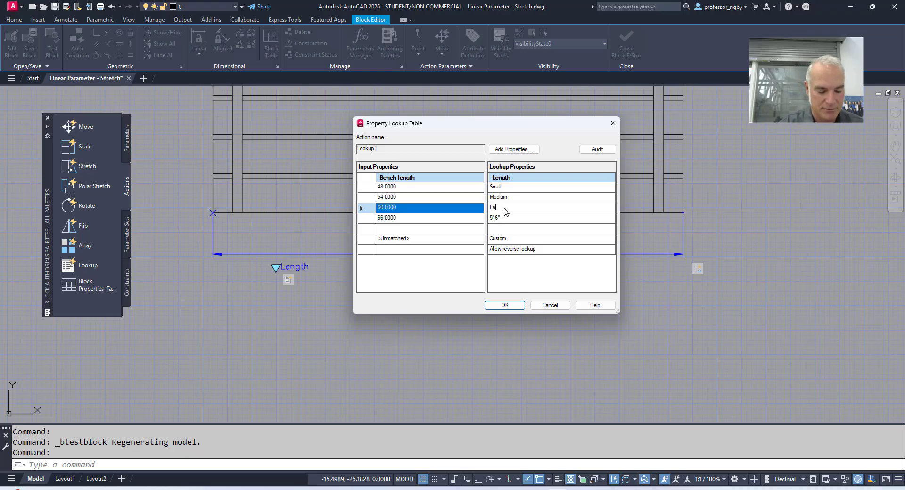
text(rge)
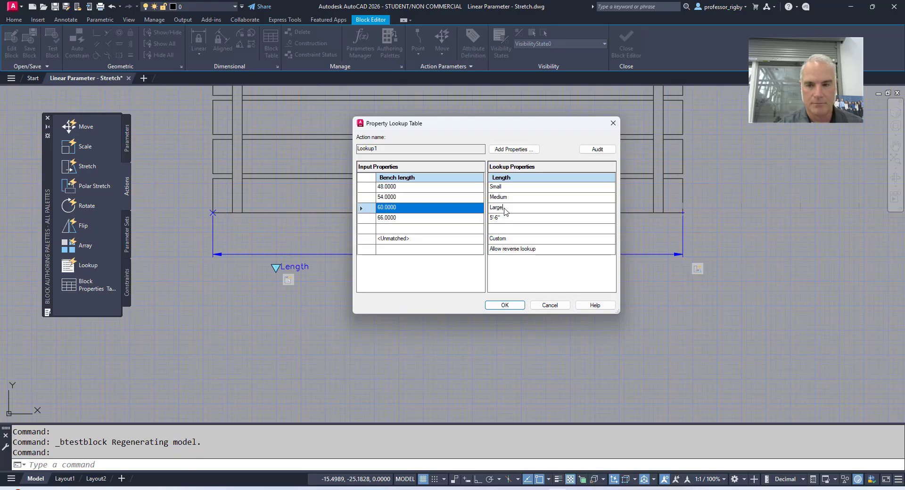
click(532, 218)
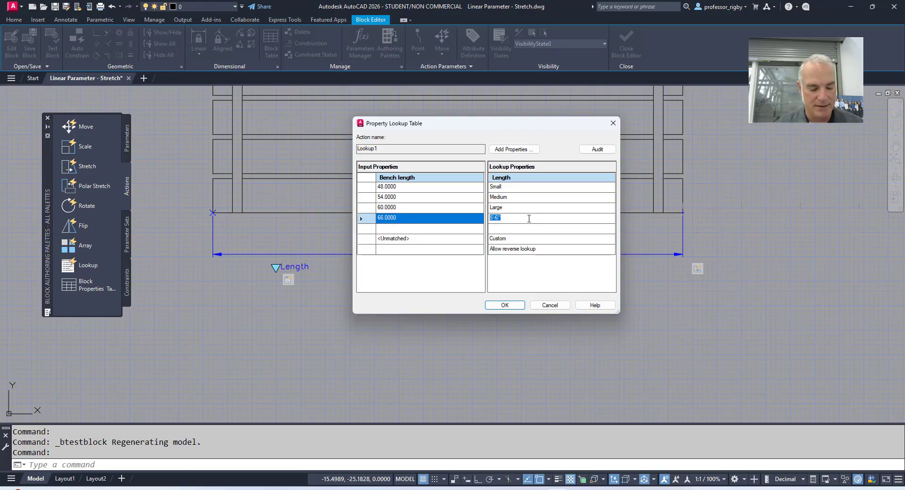
text(Extra)
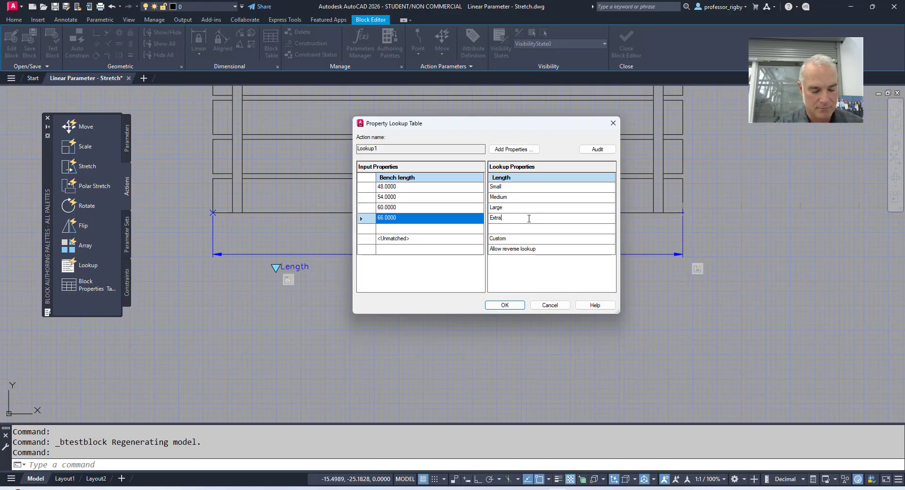
text( Large)
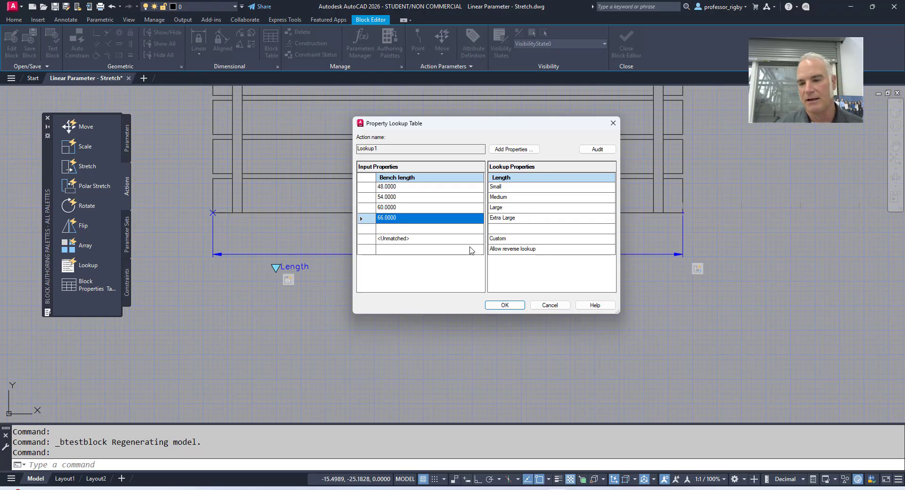
click(500, 305)
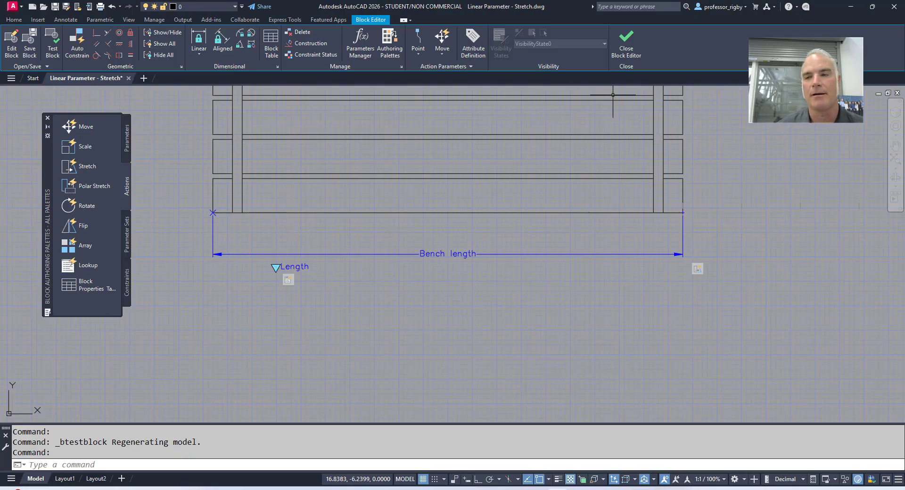
Step: Close the Block Editor with the changes saved, and set the bench in the drawing to the Large length
click(628, 47)
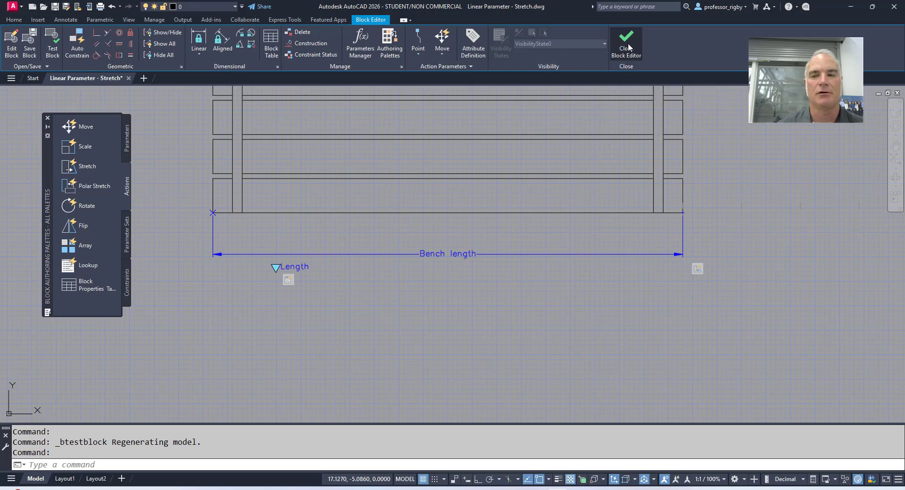
click(430, 237)
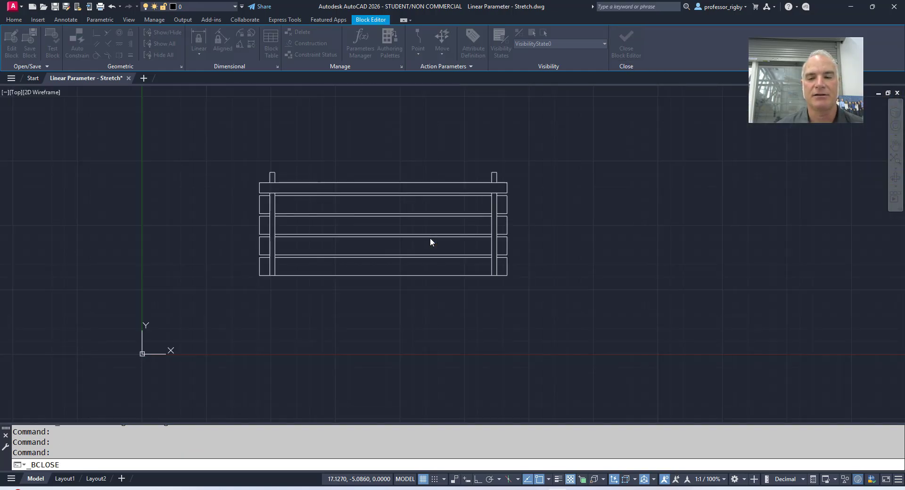
click(426, 233)
click(393, 208)
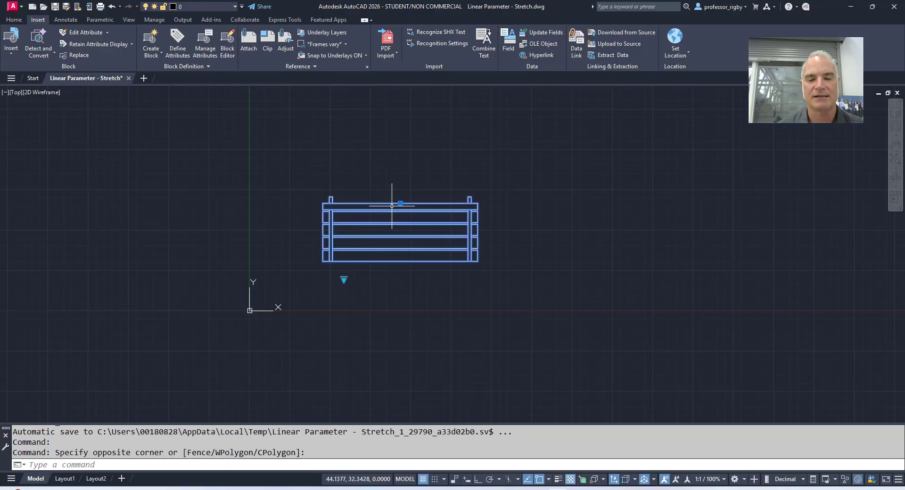
click(343, 280)
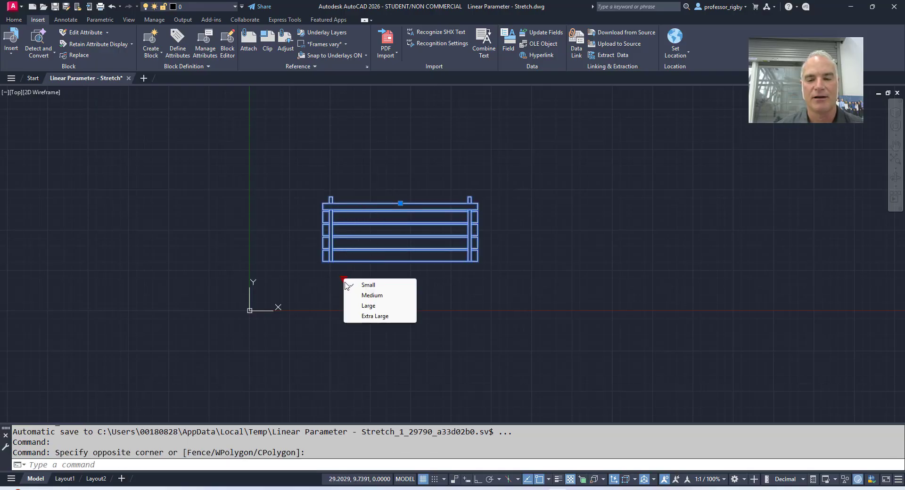
click(377, 305)
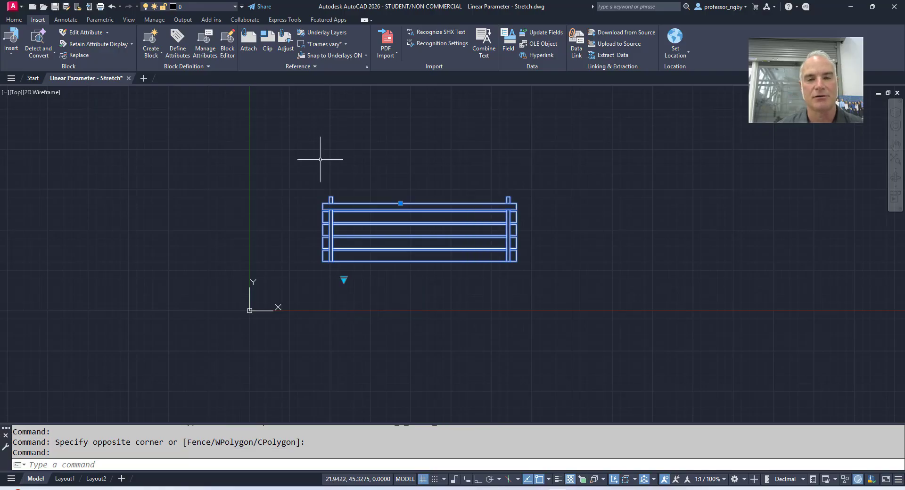
key(Escape)
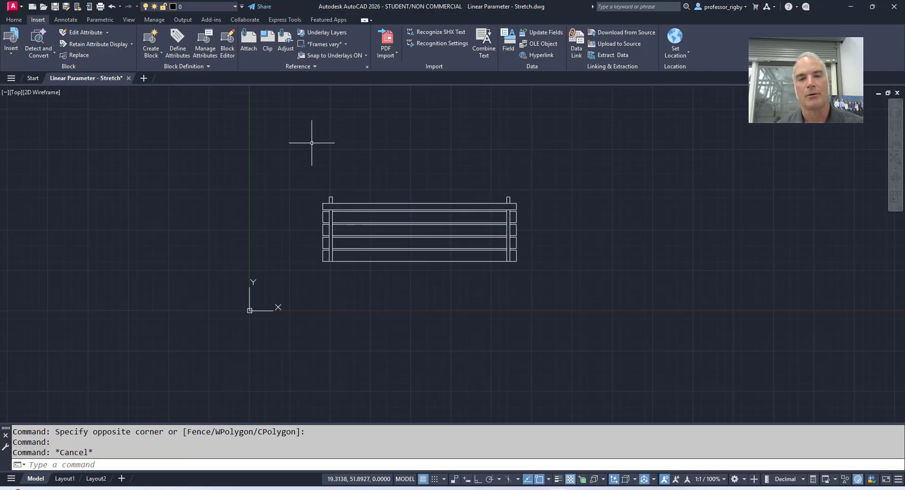